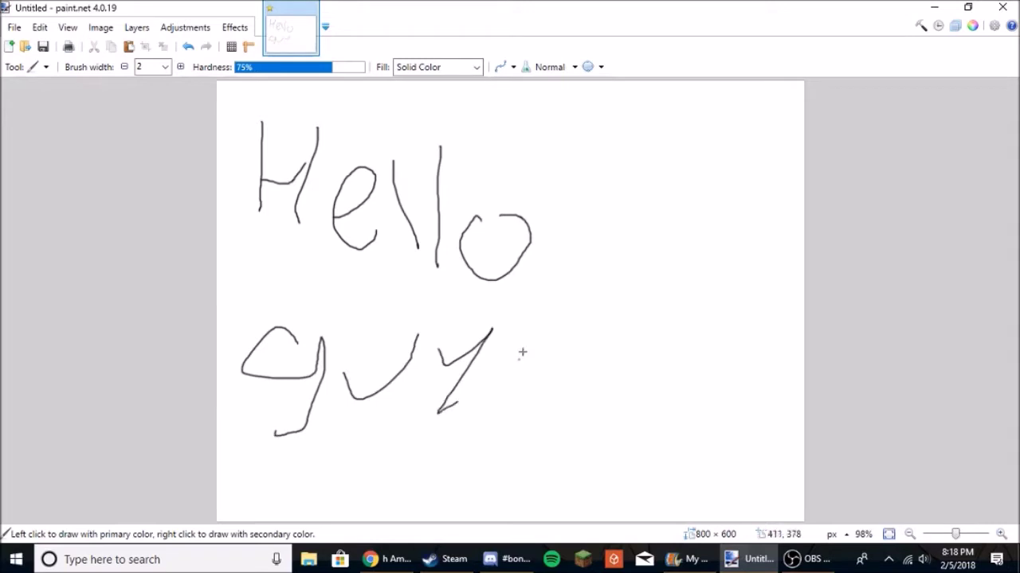
- Undo all the strokes of the handwritten greeting to clear the canvas
key(ctrl+z)
key(ctrl+z)
key(ctrl+z)
key(ctrl+z)
key(ctrl+z)
key(ctrl+z)
key(ctrl+z)
key(ctrl+z)
key(ctrl+z)
key(ctrl+z)
key(ctrl+z)
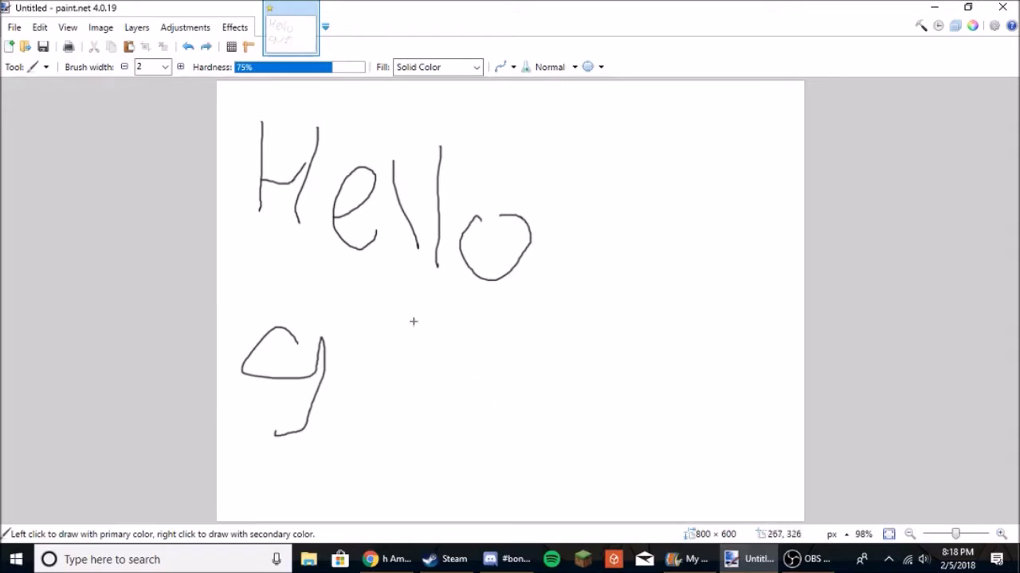
key(ctrl+z)
key(ctrl+z)
key(ctrl+z)
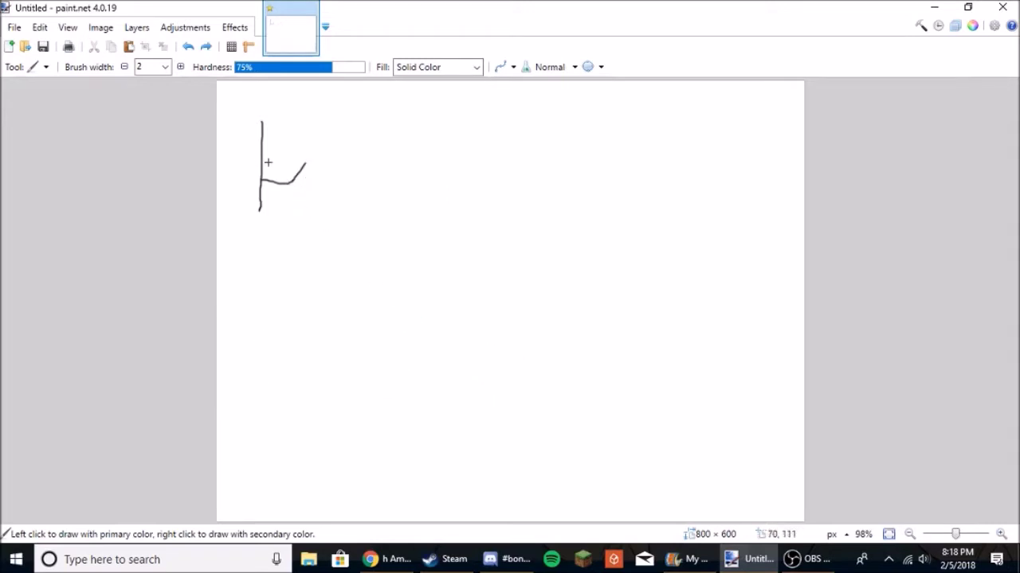
- Handwrite "Today" across the upper part of the canvas with the Paintbrush
mouse_move(251, 135)
mouse_down()
mouse_move(343, 129)
mouse_move(284, 235)
mouse_move(268, 283)
mouse_up()
drag(403, 227, 385, 301)
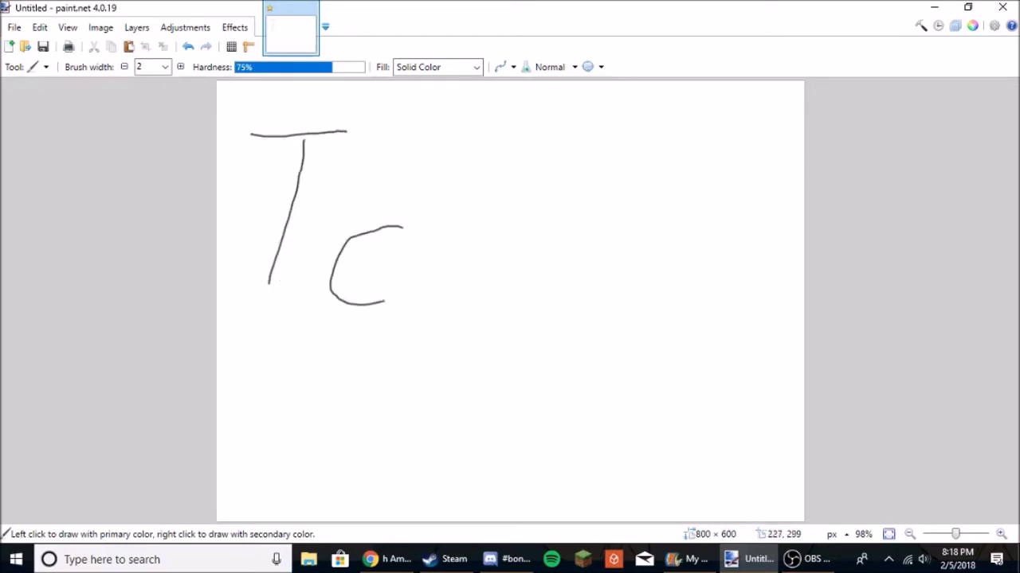
drag(376, 247, 386, 303)
drag(485, 261, 501, 283)
mouse_move(528, 261)
mouse_down()
mouse_move(511, 287)
mouse_move(544, 301)
mouse_up()
drag(579, 257, 587, 285)
drag(619, 255, 569, 342)
- Handwrite "I'm Dra" below the word "Today" with the Paintbrush
drag(253, 392, 348, 390)
drag(306, 388, 315, 448)
drag(292, 453, 386, 439)
mouse_move(400, 380)
mouse_down()
mouse_move(384, 408)
mouse_move(407, 426)
mouse_move(428, 383)
mouse_move(441, 427)
mouse_move(487, 415)
mouse_move(493, 443)
mouse_up()
mouse_move(563, 381)
mouse_down()
mouse_move(570, 476)
mouse_move(590, 433)
mouse_move(573, 371)
mouse_up()
mouse_move(614, 412)
mouse_down()
mouse_move(614, 427)
mouse_move(683, 452)
mouse_up()
mouse_move(734, 491)
mouse_down()
mouse_move(696, 475)
mouse_move(701, 513)
mouse_move(721, 488)
mouse_move(723, 516)
mouse_up()
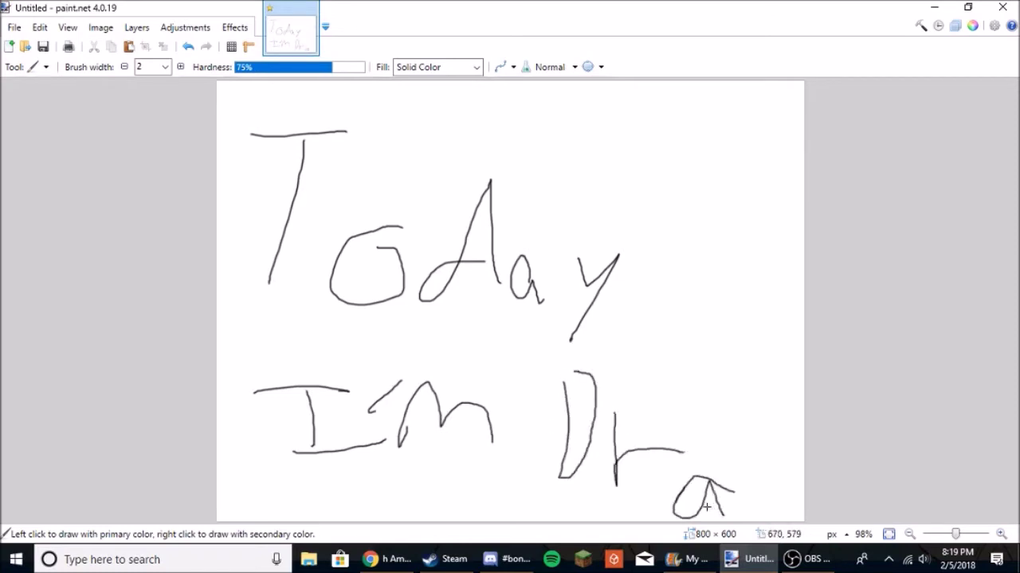
- Undo all the handwritten strokes of "Today I'm Dra" to empty the canvas
key(ctrl+z)
key(ctrl+z)
key(ctrl+z)
key(ctrl+z)
key(ctrl+z)
key(ctrl+z)
key(ctrl+z)
key(ctrl+z)
key(ctrl+z)
key(ctrl+z)
key(ctrl+z)
key(ctrl+z)
key(ctrl+z)
key(ctrl+z)
key(ctrl+z)
key(ctrl+z)
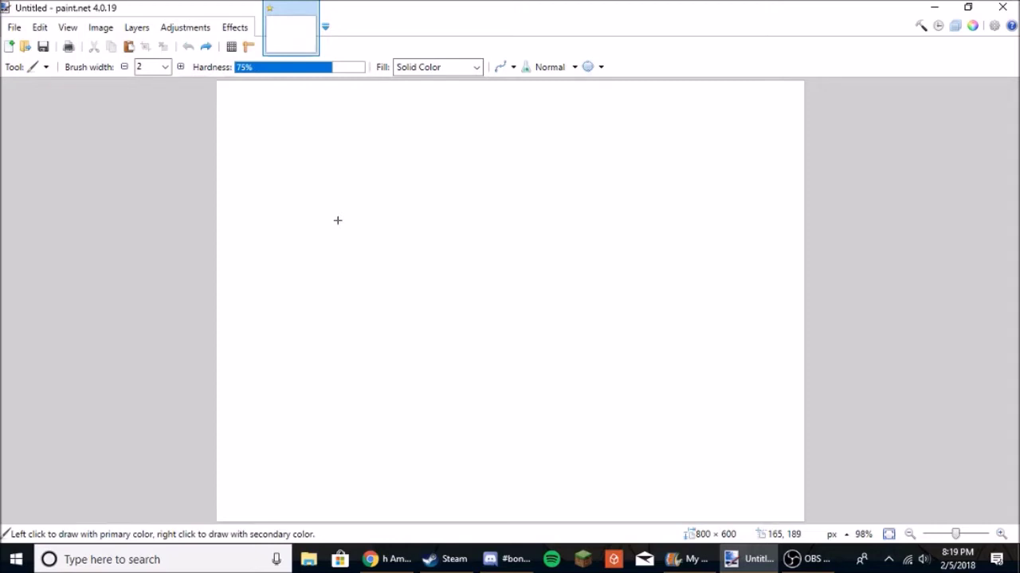
drag(256, 117, 282, 226)
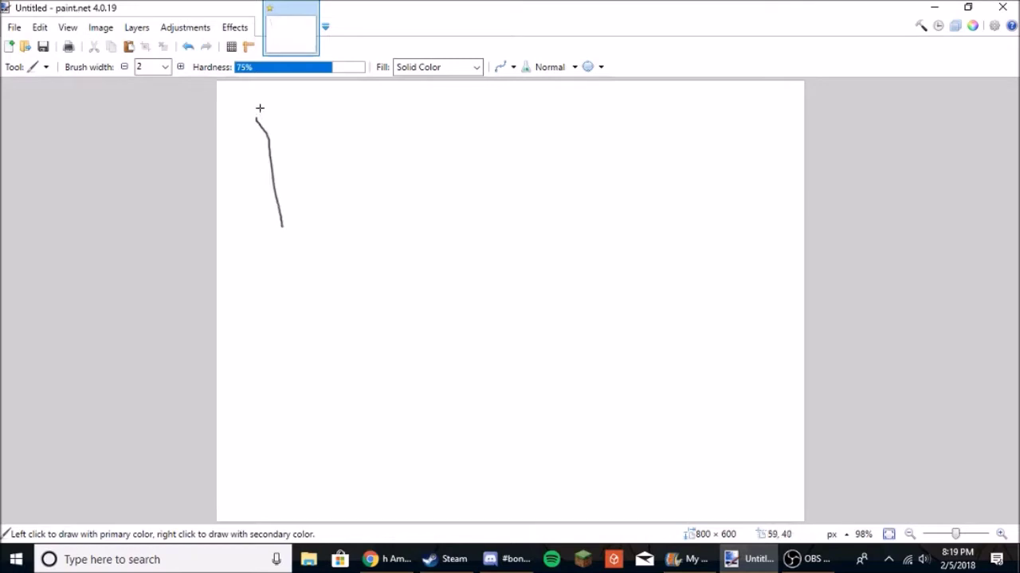
mouse_move(283, 157)
mouse_down()
mouse_move(297, 246)
mouse_move(317, 177)
mouse_move(363, 246)
mouse_up()
mouse_move(418, 204)
mouse_down()
mouse_move(398, 224)
mouse_move(461, 218)
mouse_move(465, 206)
mouse_move(377, 352)
mouse_up()
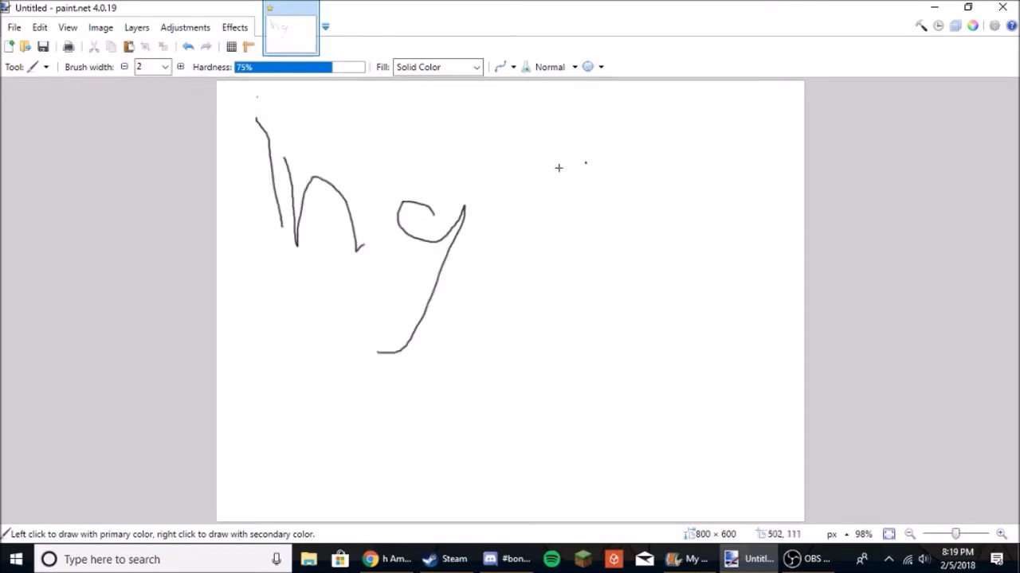
key(ctrl+z)
key(ctrl+z)
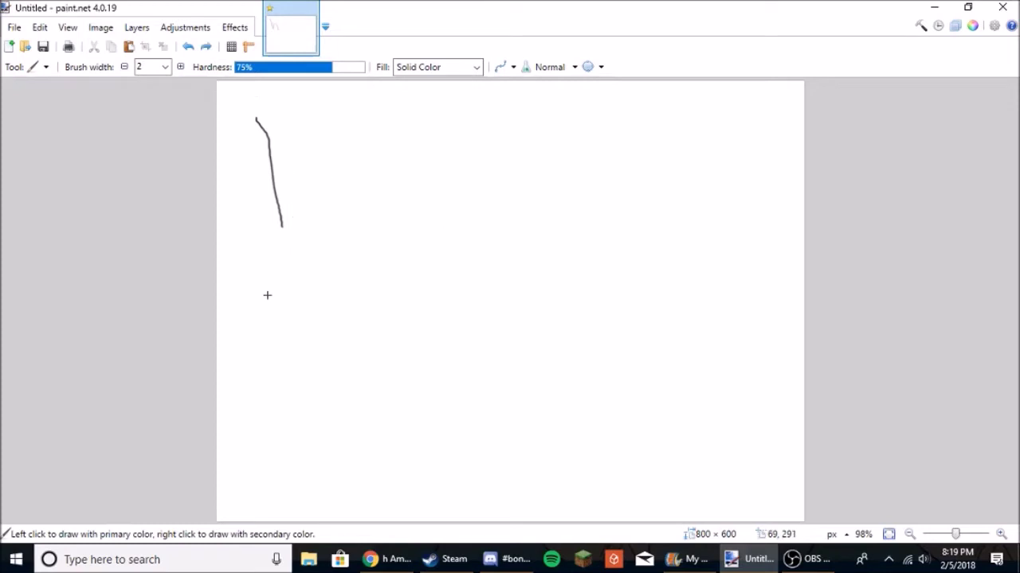
key(ctrl+z)
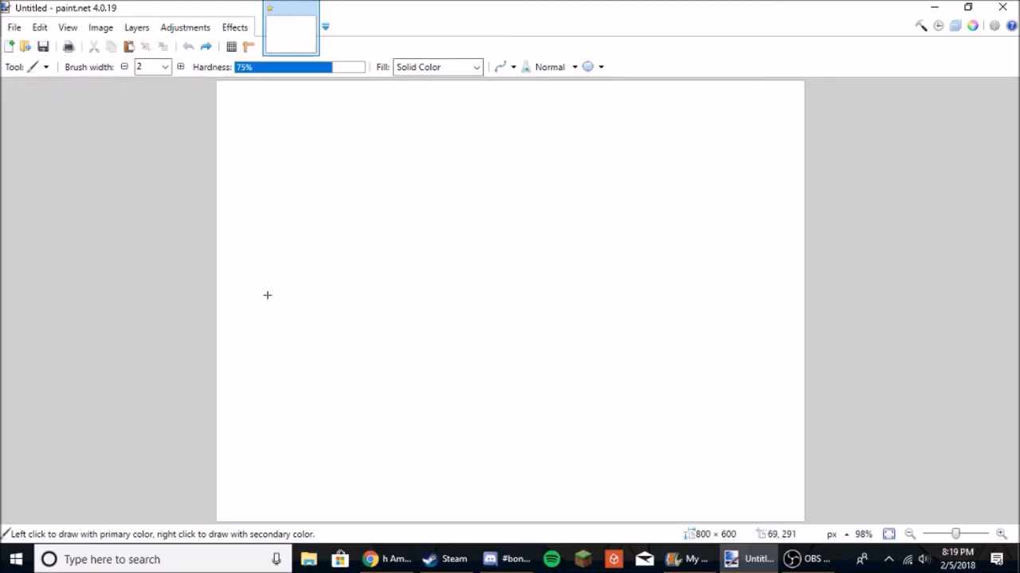
- Handwrite "Sans!!!" in large letters across the blank canvas with the Paintbrush
mouse_move(331, 123)
mouse_down()
mouse_move(246, 159)
mouse_move(291, 286)
mouse_move(217, 348)
mouse_up()
mouse_move(321, 257)
mouse_down()
mouse_move(326, 323)
mouse_move(364, 294)
mouse_move(363, 358)
mouse_up()
mouse_move(395, 282)
mouse_down()
mouse_move(422, 300)
mouse_move(437, 350)
mouse_up()
mouse_move(480, 312)
mouse_down()
mouse_move(488, 374)
mouse_move(452, 389)
mouse_up()
drag(501, 223, 506, 327)
drag(580, 185, 597, 377)
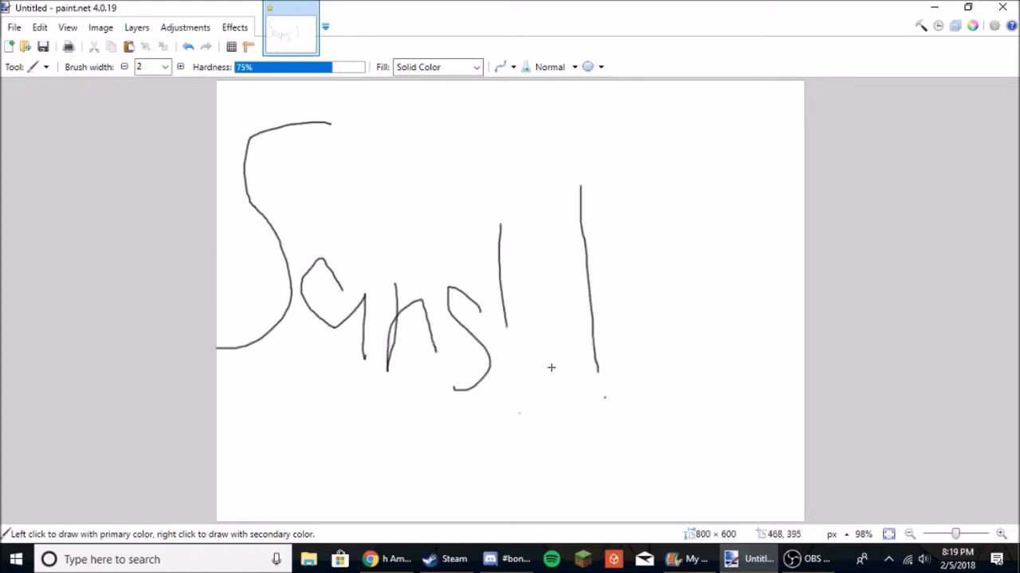
drag(516, 393, 540, 374)
drag(637, 189, 661, 344)
mouse_move(661, 391)
mouse_down()
mouse_move(694, 388)
mouse_move(660, 394)
mouse_up()
- Undo every stroke of the handwritten "Sans!!!" to return to a blank canvas
key(ctrl+z)
key(ctrl+z)
key(ctrl+z)
key(ctrl+z)
key(ctrl+z)
key(ctrl+z)
key(ctrl+z)
key(ctrl+z)
key(ctrl+z)
key(ctrl+z)
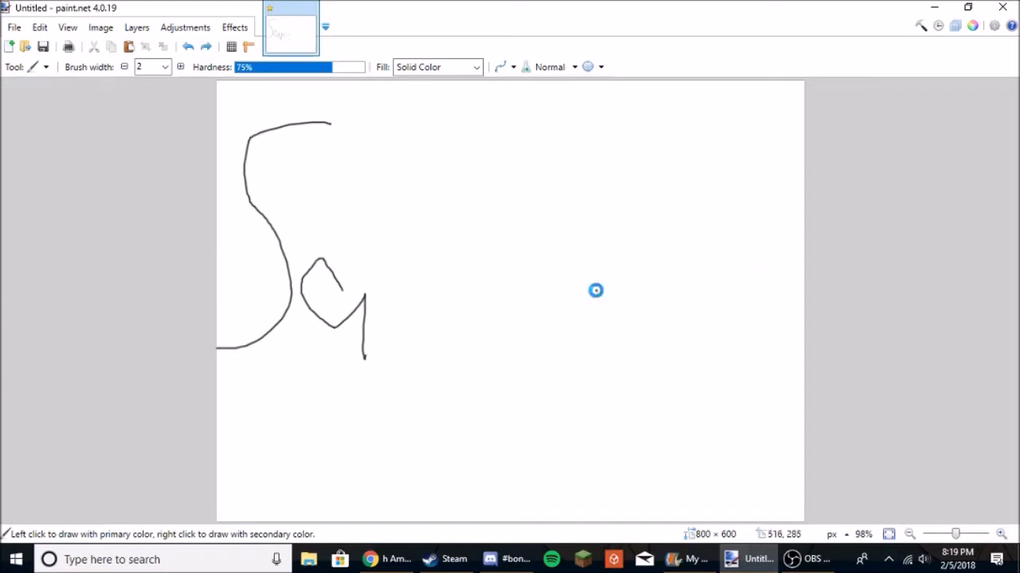
key(ctrl+z)
key(ctrl+z)
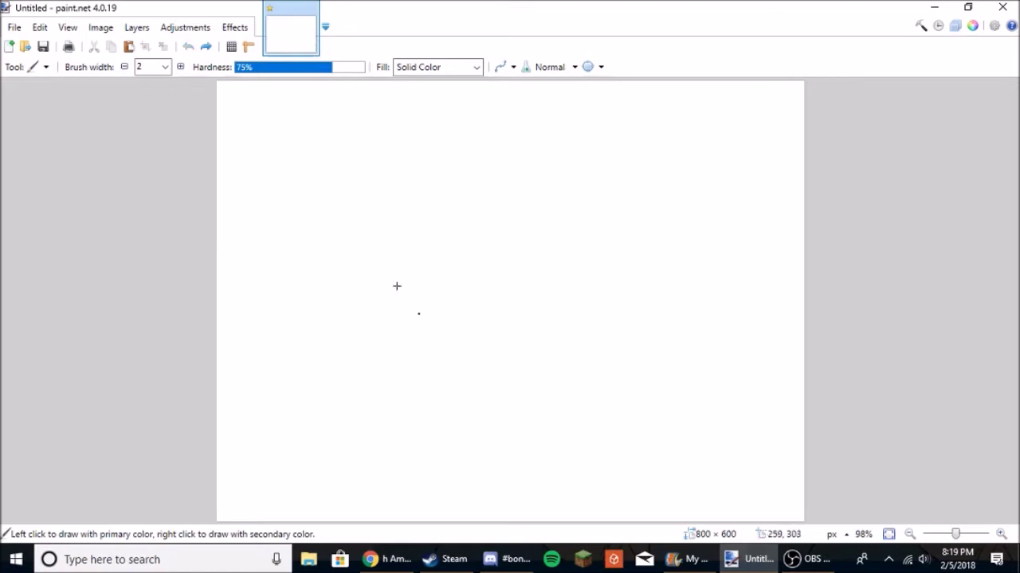
- Draw the character's head outline, pinched in at the sides, and a curved collar line under its left side
mouse_move(376, 119)
mouse_down()
mouse_move(349, 244)
mouse_move(366, 262)
mouse_move(466, 265)
mouse_move(508, 223)
mouse_move(492, 198)
mouse_move(506, 150)
mouse_move(497, 128)
mouse_move(371, 118)
mouse_up()
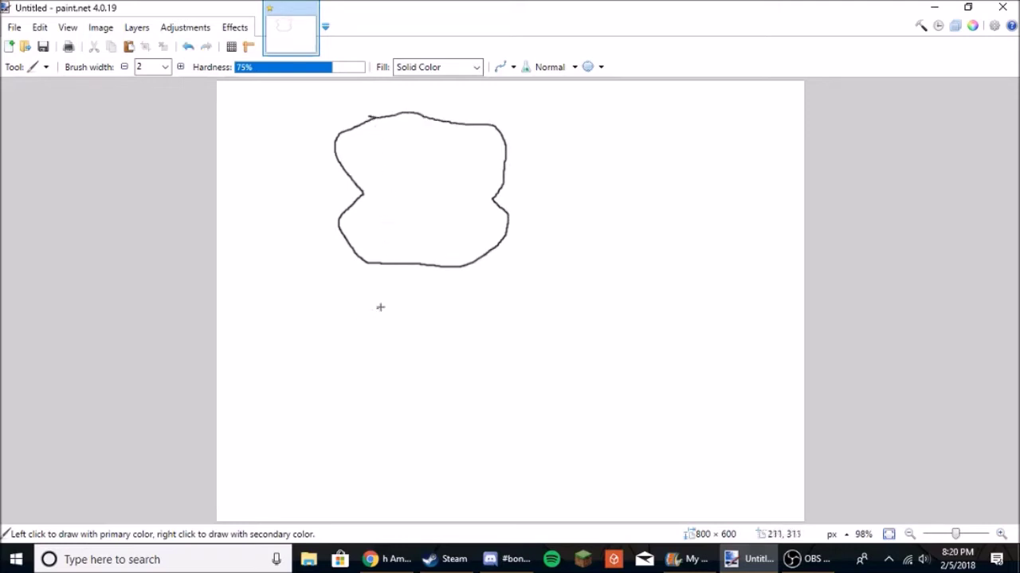
drag(325, 236, 325, 245)
drag(365, 285, 398, 283)
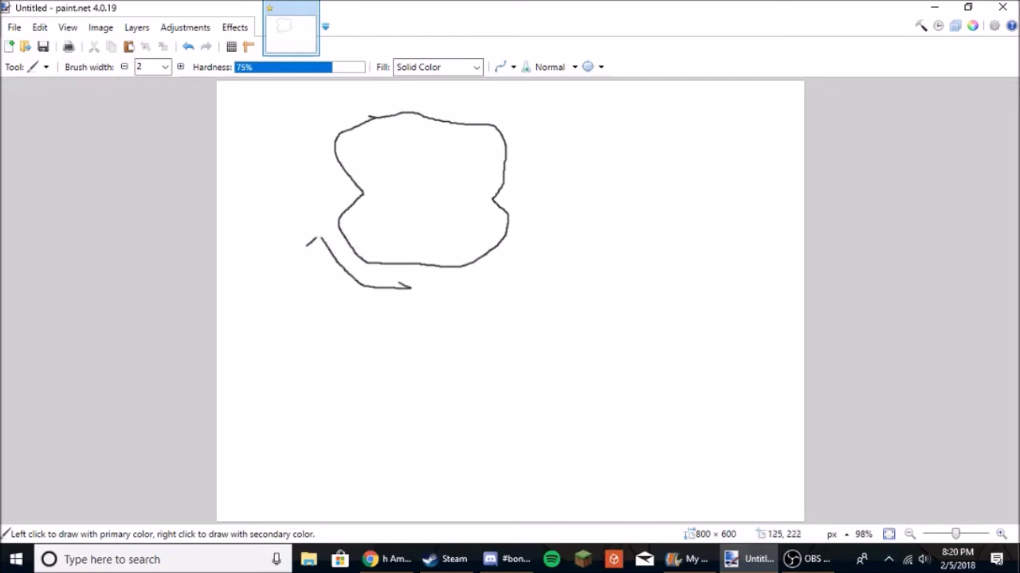
- Draw the character's open jacket with two front panels, the shirt between them and a curved arm on each side
mouse_move(306, 245)
mouse_down()
mouse_move(323, 318)
mouse_move(343, 347)
mouse_move(327, 309)
mouse_move(329, 263)
mouse_up()
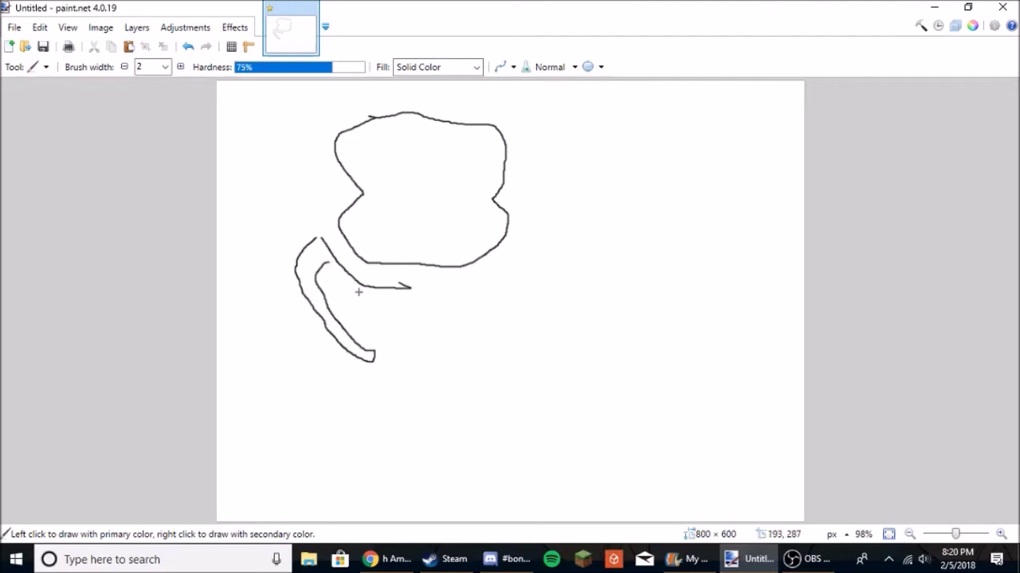
mouse_move(370, 289)
mouse_down()
mouse_move(374, 376)
mouse_move(420, 364)
mouse_move(411, 315)
mouse_up()
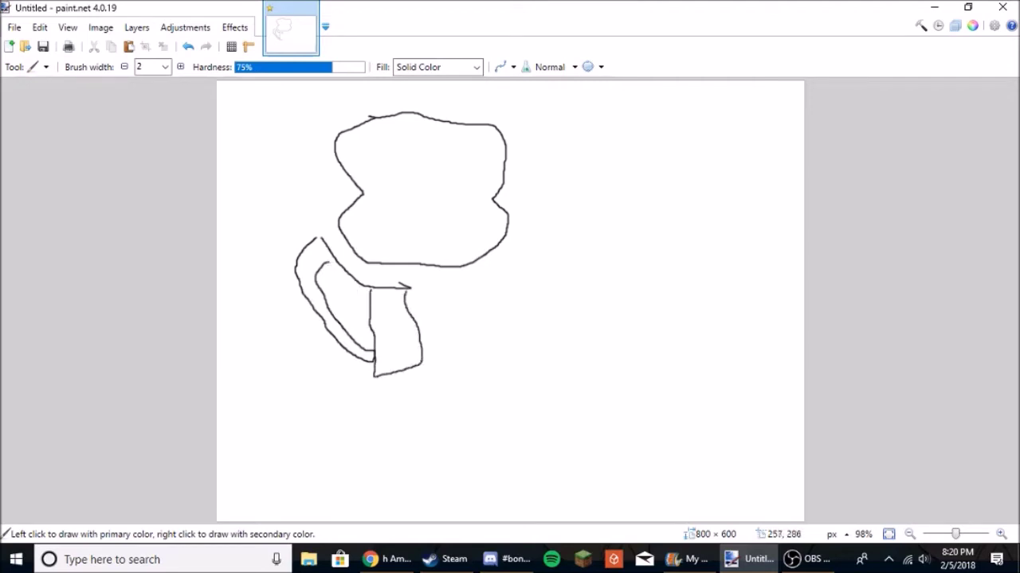
drag(452, 286, 513, 255)
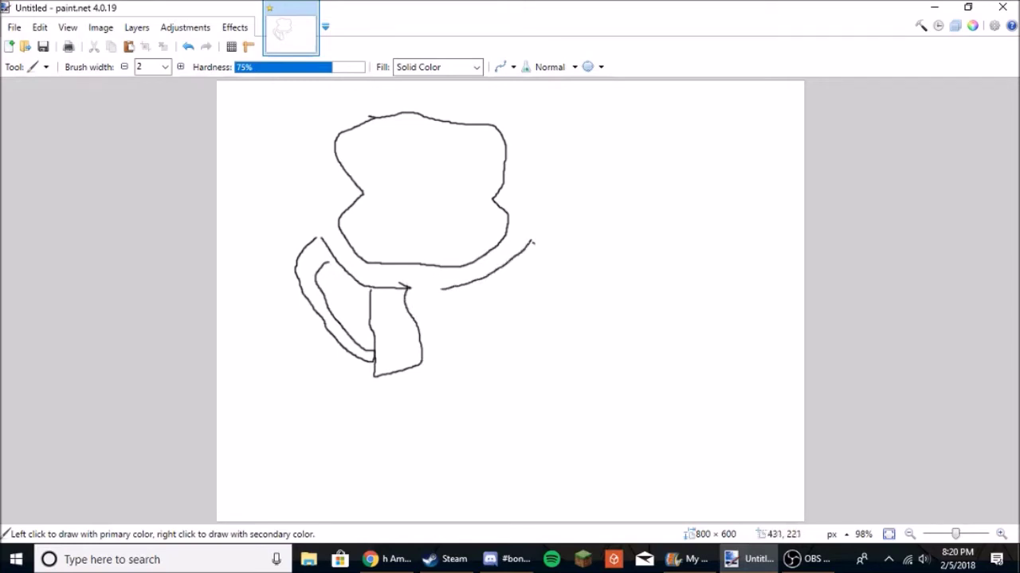
mouse_move(551, 263)
mouse_down()
mouse_move(578, 354)
mouse_move(551, 390)
mouse_up()
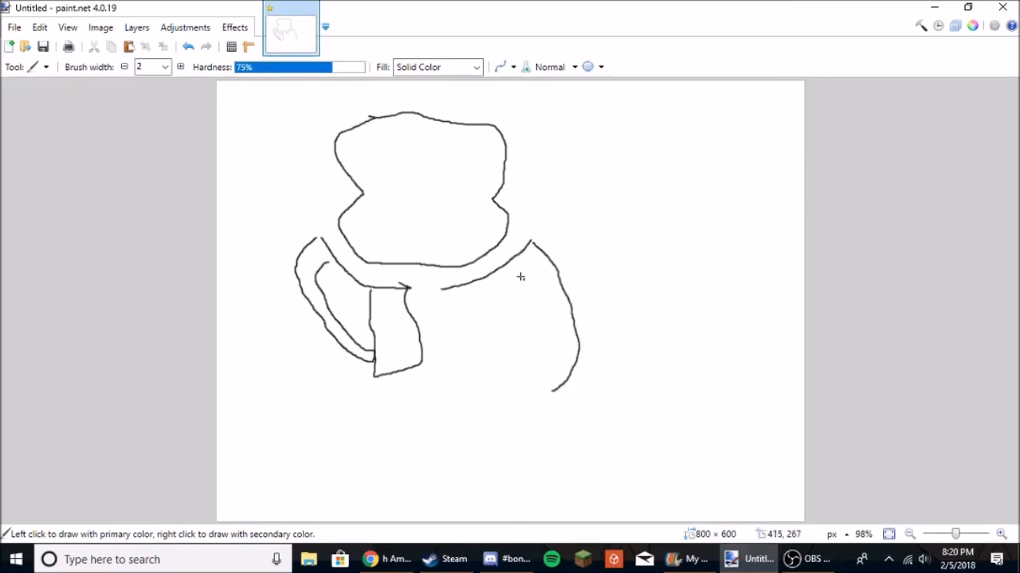
mouse_move(518, 276)
mouse_down()
mouse_move(468, 379)
mouse_move(454, 369)
mouse_move(507, 289)
mouse_up()
drag(422, 366, 454, 369)
mouse_move(407, 300)
mouse_down()
mouse_move(451, 288)
mouse_move(455, 312)
mouse_up()
mouse_move(549, 389)
mouse_down()
mouse_move(519, 372)
mouse_move(556, 357)
mouse_move(562, 320)
mouse_move(525, 262)
mouse_up()
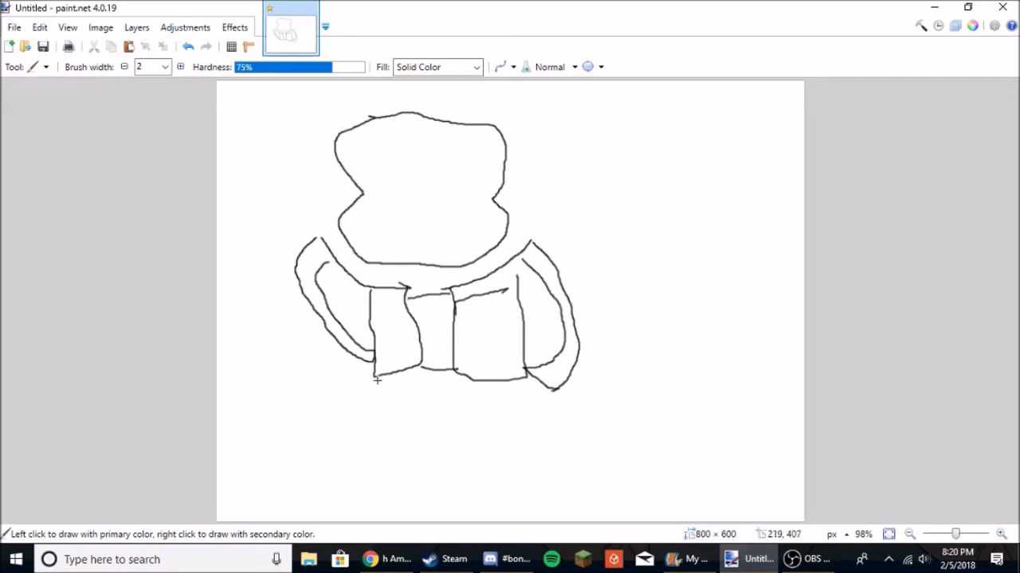
- Draw the character's shorts below the jacket, plus two short legs with rounded shoes
mouse_move(376, 382)
mouse_down()
mouse_move(358, 443)
mouse_move(395, 448)
mouse_move(432, 446)
mouse_move(437, 429)
mouse_move(450, 426)
mouse_move(542, 442)
mouse_move(514, 398)
mouse_up()
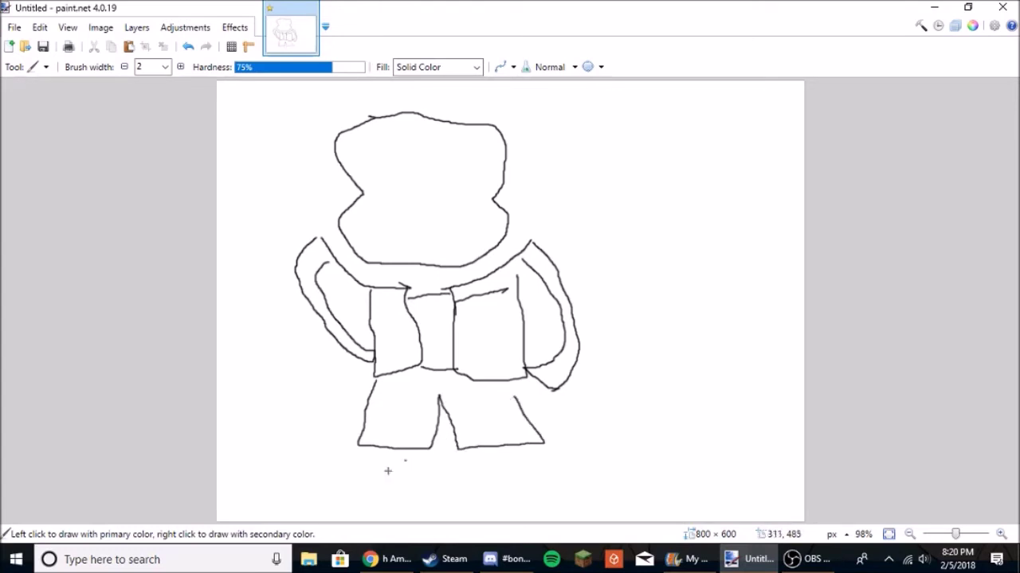
mouse_move(385, 470)
mouse_down()
mouse_move(350, 483)
mouse_move(414, 492)
mouse_move(421, 483)
mouse_move(402, 449)
mouse_move(388, 472)
mouse_move(392, 447)
mouse_up()
mouse_move(474, 450)
mouse_down()
mouse_move(468, 474)
mouse_move(542, 477)
mouse_move(495, 448)
mouse_move(465, 467)
mouse_move(509, 459)
mouse_up()
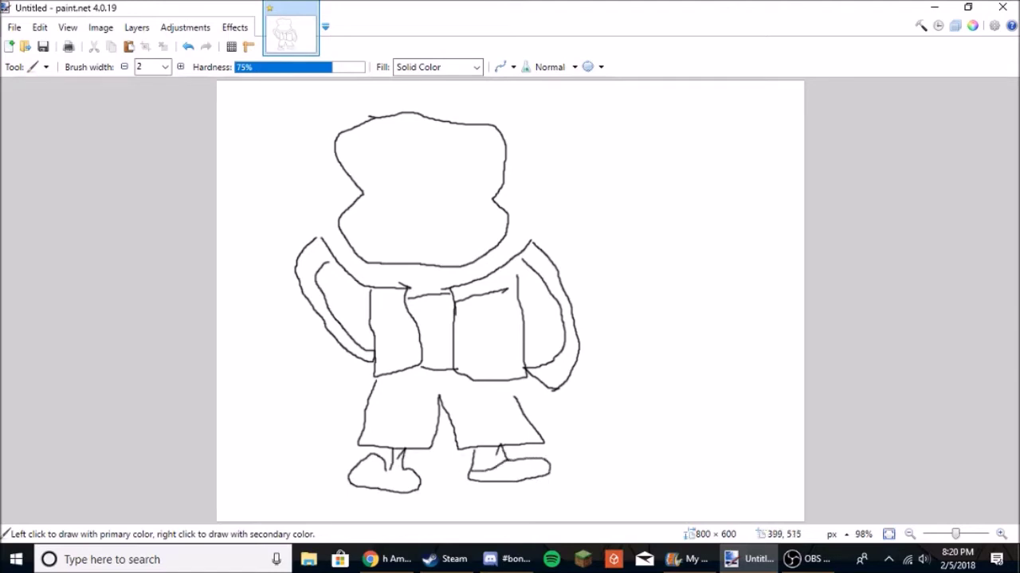
drag(388, 470, 416, 484)
- Draw the face with two large oval eyes, a small nose and a wide grin divided into teeth
mouse_move(384, 165)
mouse_down()
mouse_move(378, 209)
mouse_move(425, 190)
mouse_move(386, 166)
mouse_up()
mouse_move(451, 170)
mouse_down()
mouse_move(427, 189)
mouse_move(473, 215)
mouse_move(470, 181)
mouse_move(387, 241)
mouse_move(419, 258)
mouse_move(466, 250)
mouse_move(481, 225)
mouse_up()
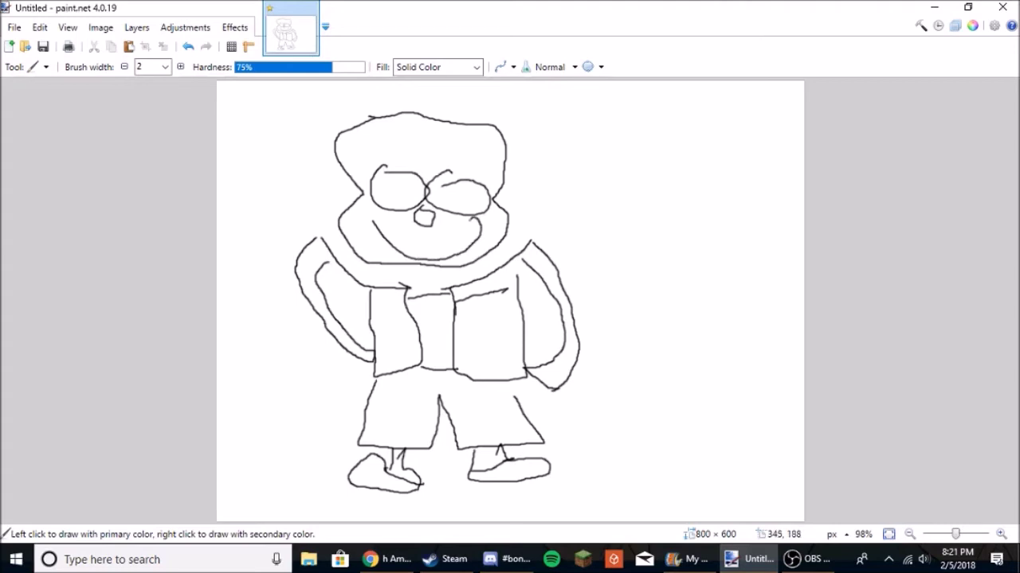
mouse_move(399, 229)
mouse_down()
mouse_move(381, 210)
mouse_move(399, 245)
mouse_move(406, 232)
mouse_move(413, 238)
mouse_up()
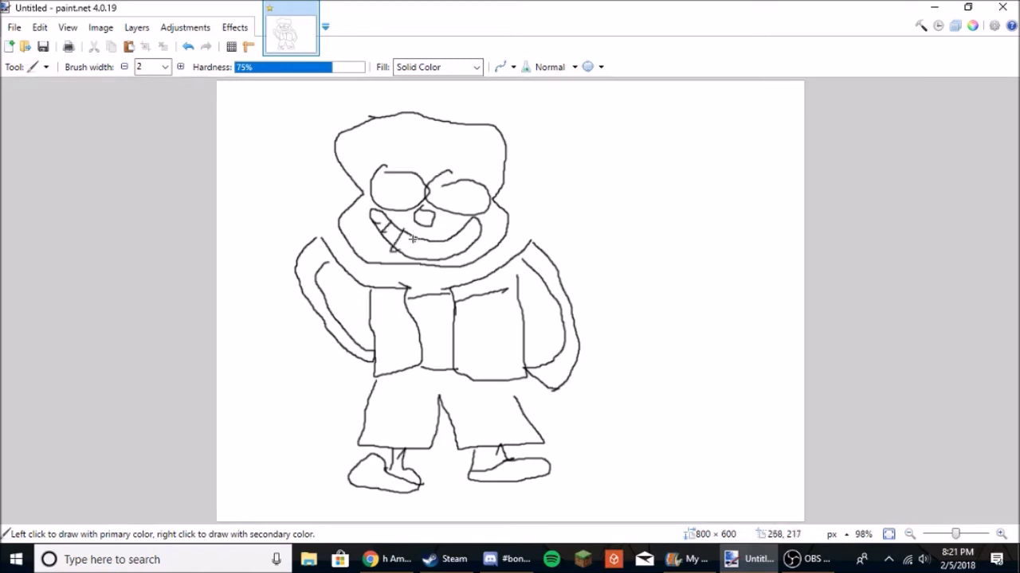
drag(439, 259, 444, 238)
- Try to fill the left eye with black using the Paint Bucket, and undo the fill
click(47, 68)
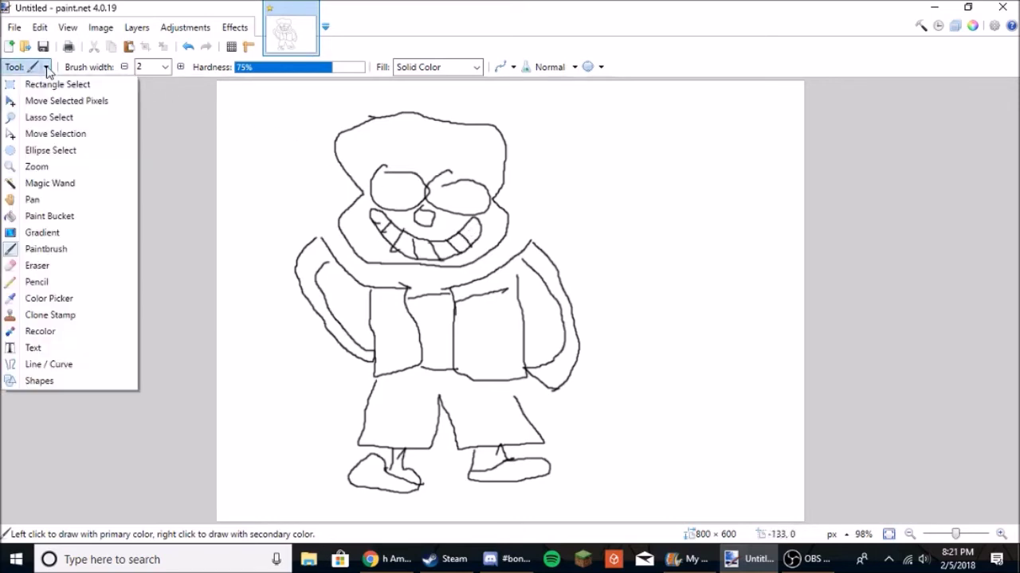
click(59, 216)
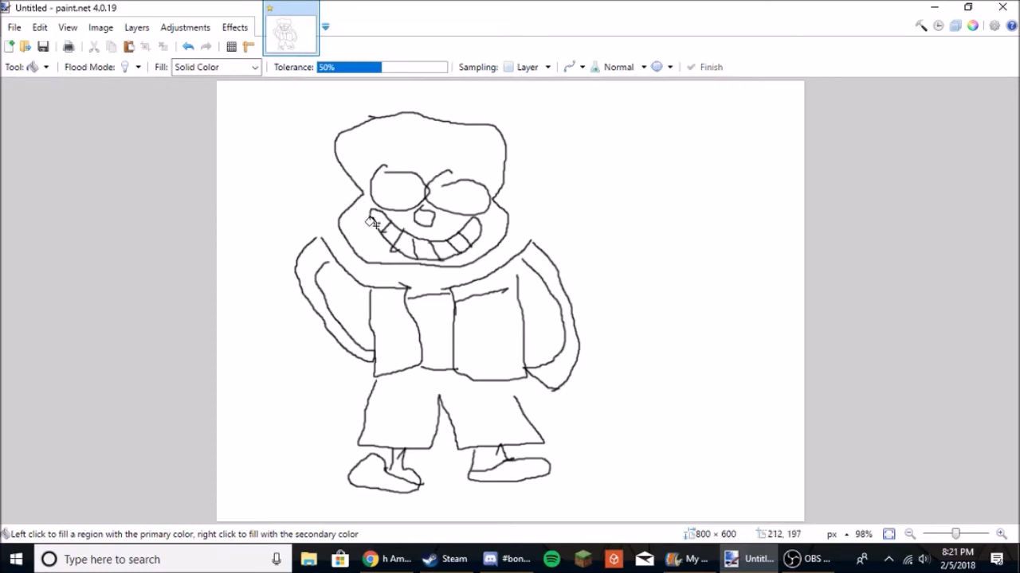
click(390, 191)
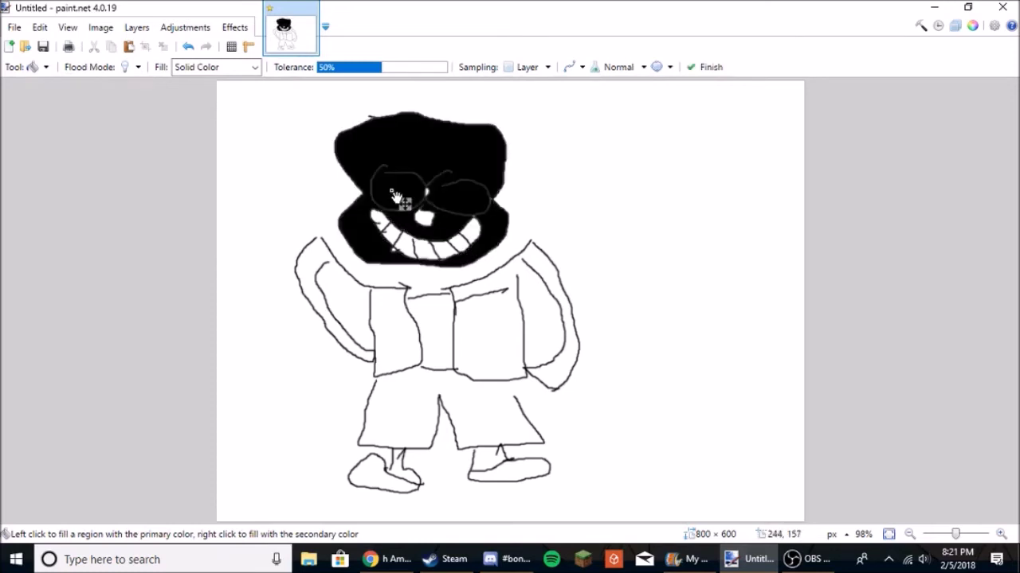
key(ctrl+z)
click(33, 67)
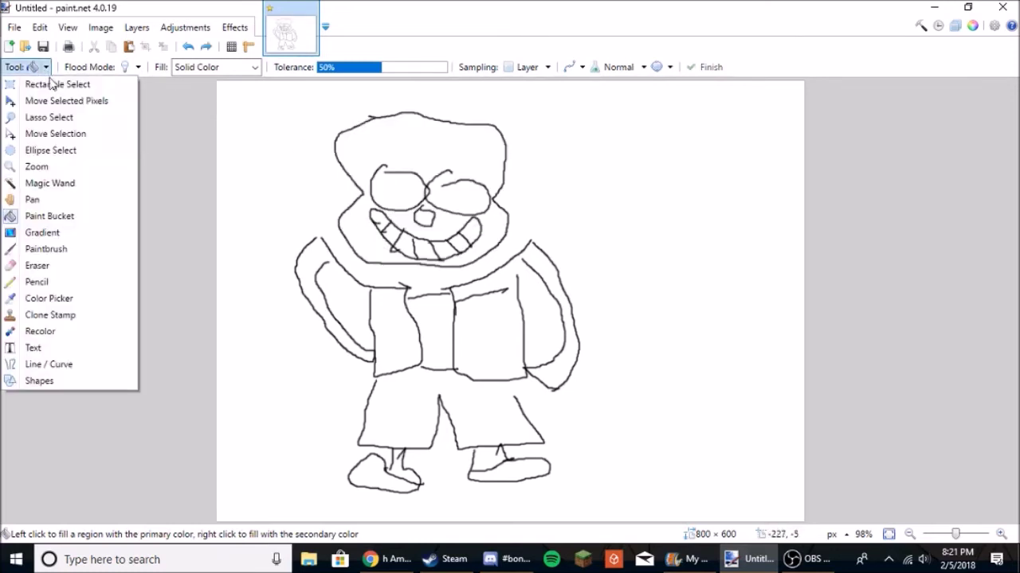
click(224, 233)
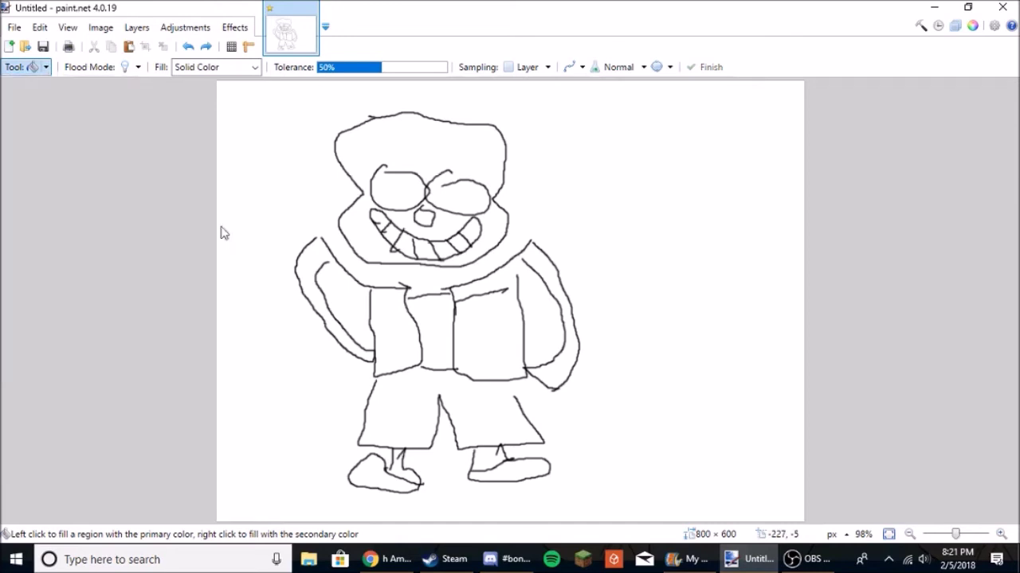
- Close the gaps in the eye, arm and shorts outlines with the Paintbrush, and add two neck lines below the head
key(b)
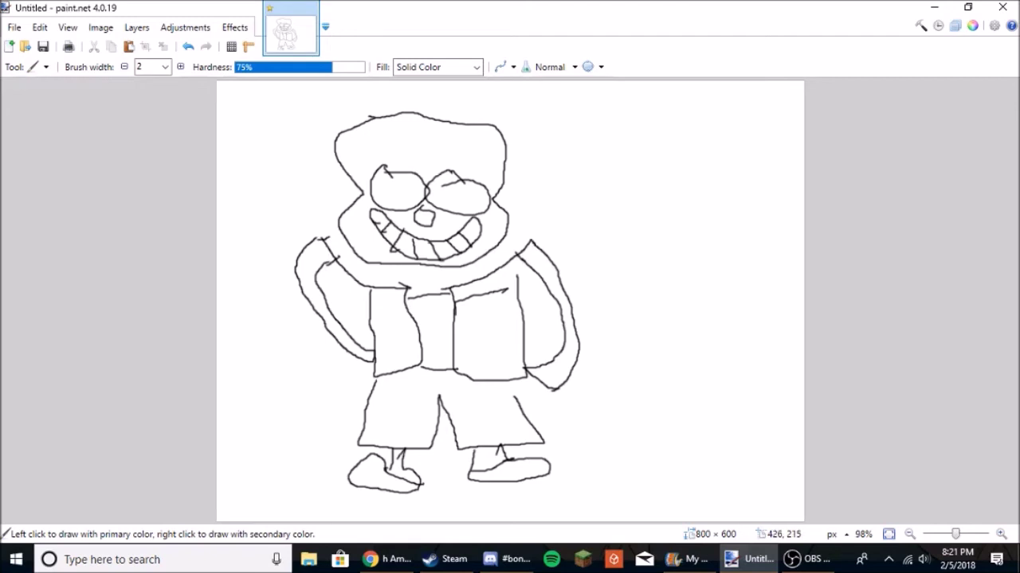
drag(403, 269, 403, 297)
drag(452, 263, 454, 285)
drag(516, 401, 503, 377)
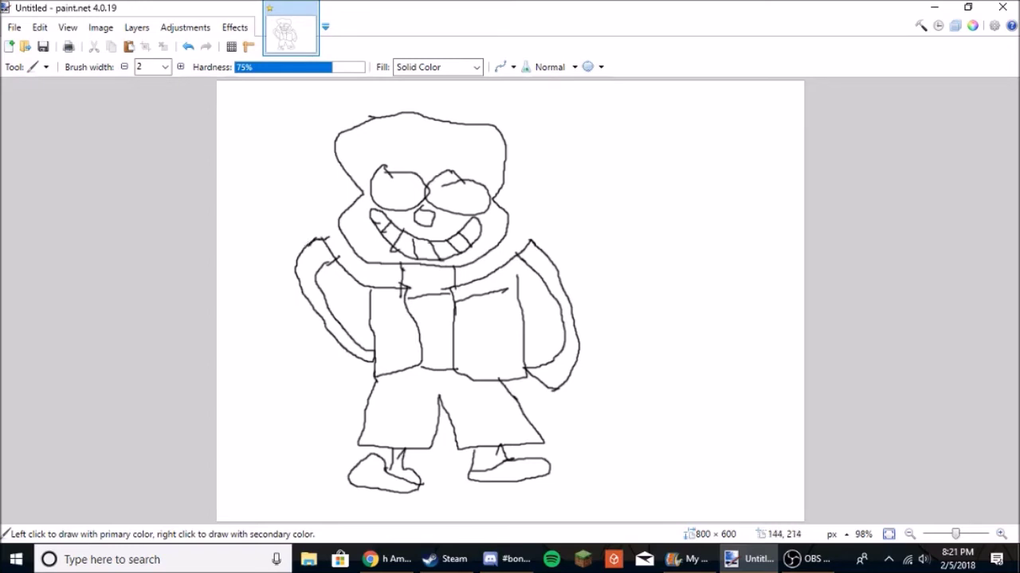
drag(316, 271, 327, 257)
- Fill both eyes and the nose with solid black using the Paint Bucket, and switch back to the Paintbrush
click(41, 67)
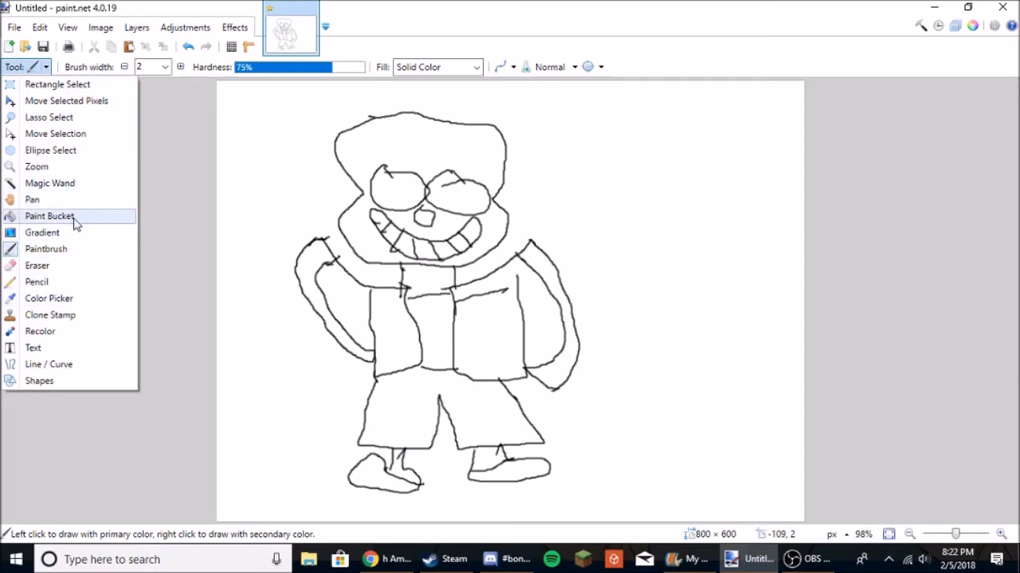
click(50, 216)
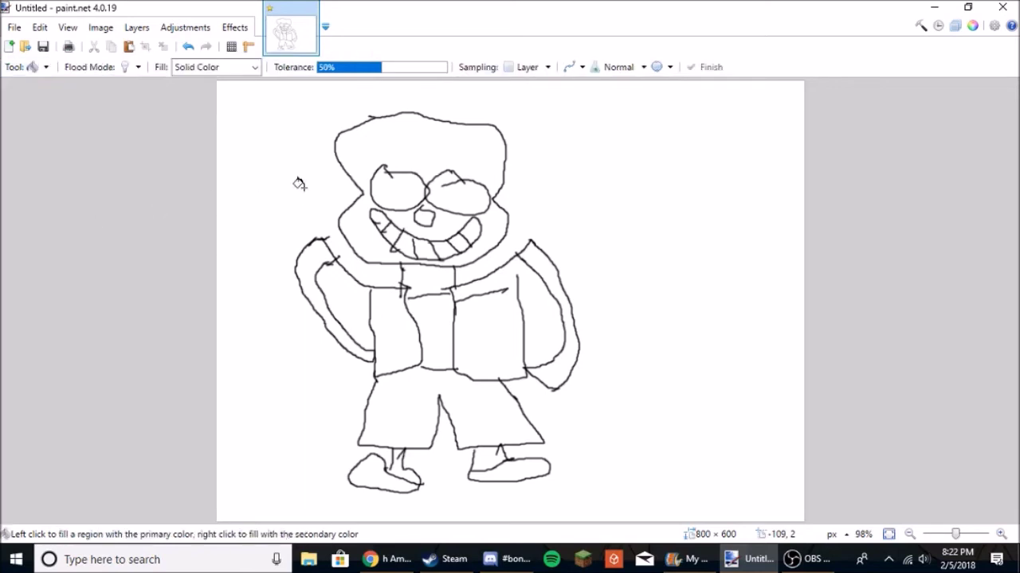
click(465, 202)
click(421, 218)
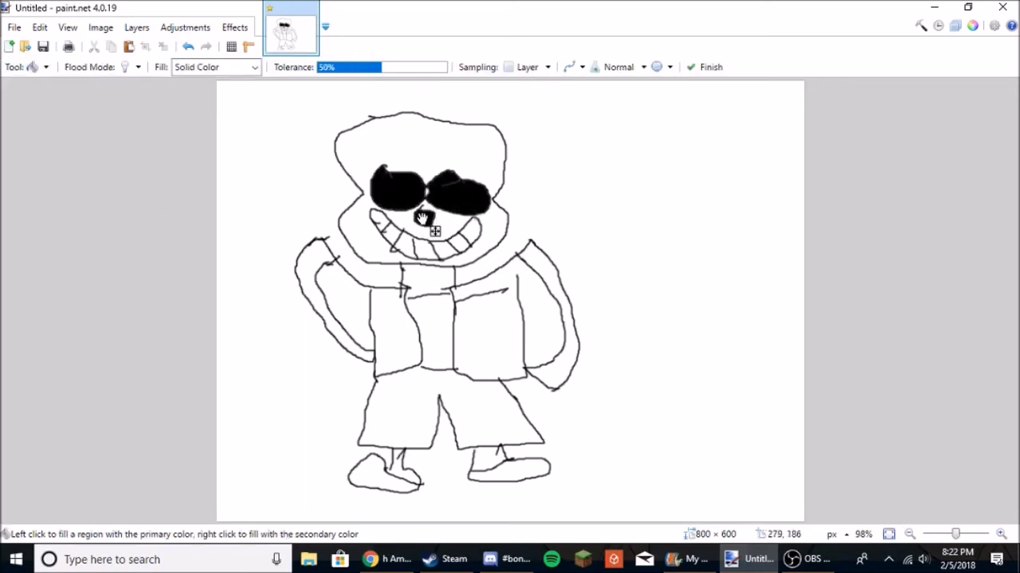
click(36, 67)
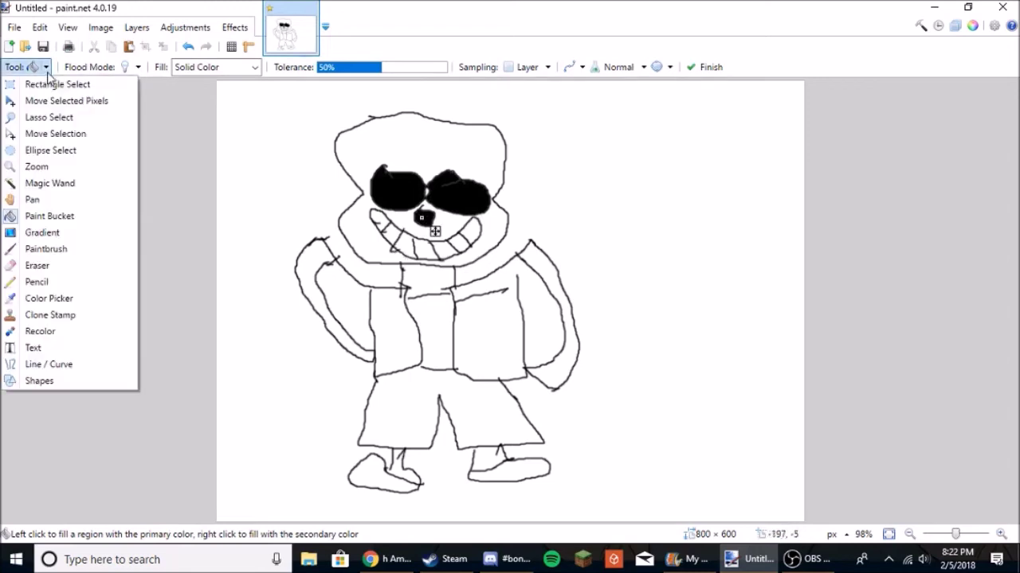
click(46, 249)
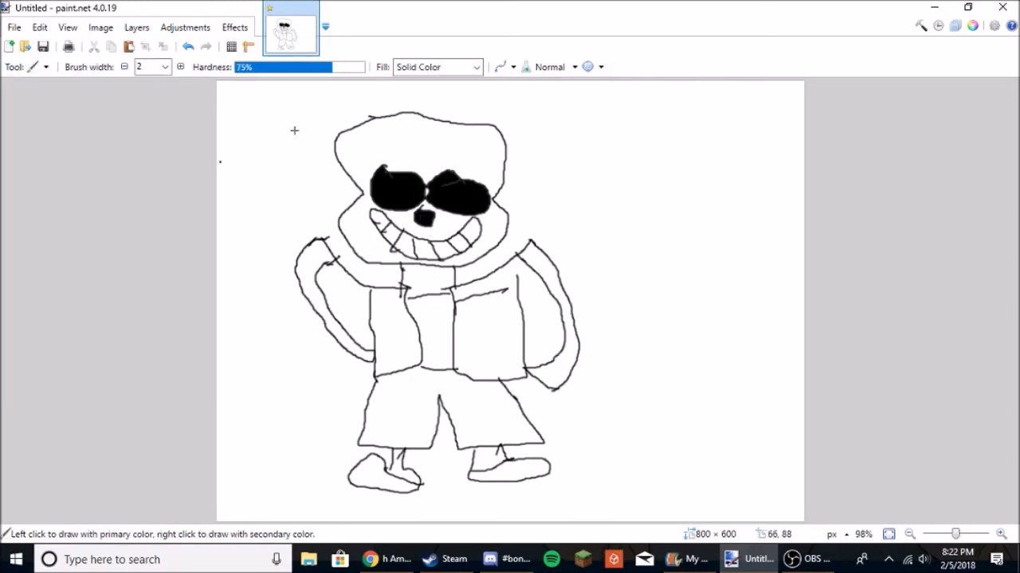
- Set the primary colour to blue and paint a round pupil inside the right eye with the Paintbrush
click(184, 27)
click(185, 27)
click(972, 27)
mouse_move(782, 491)
mouse_down()
mouse_move(778, 434)
mouse_move(755, 405)
mouse_up()
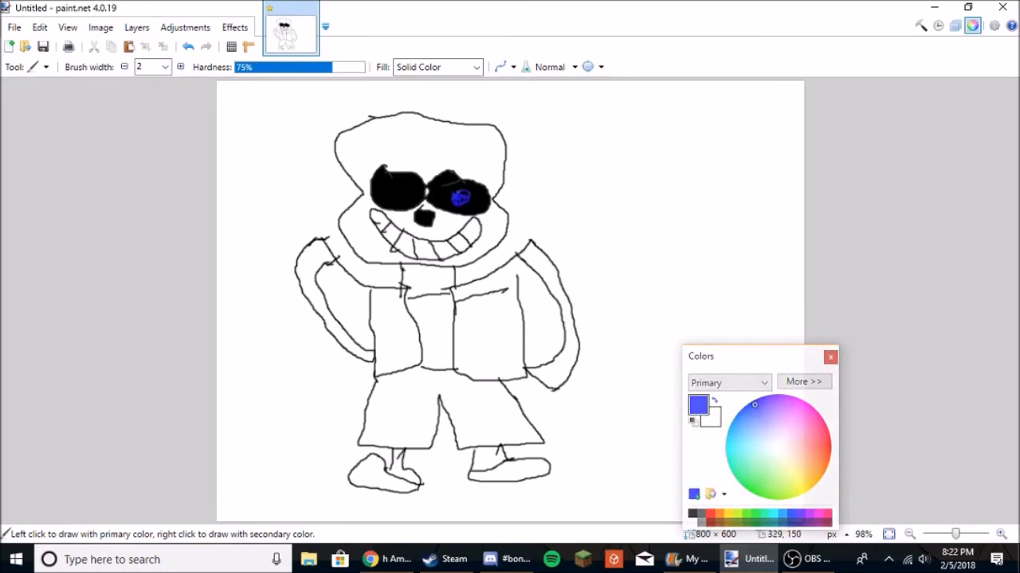
drag(461, 192, 467, 186)
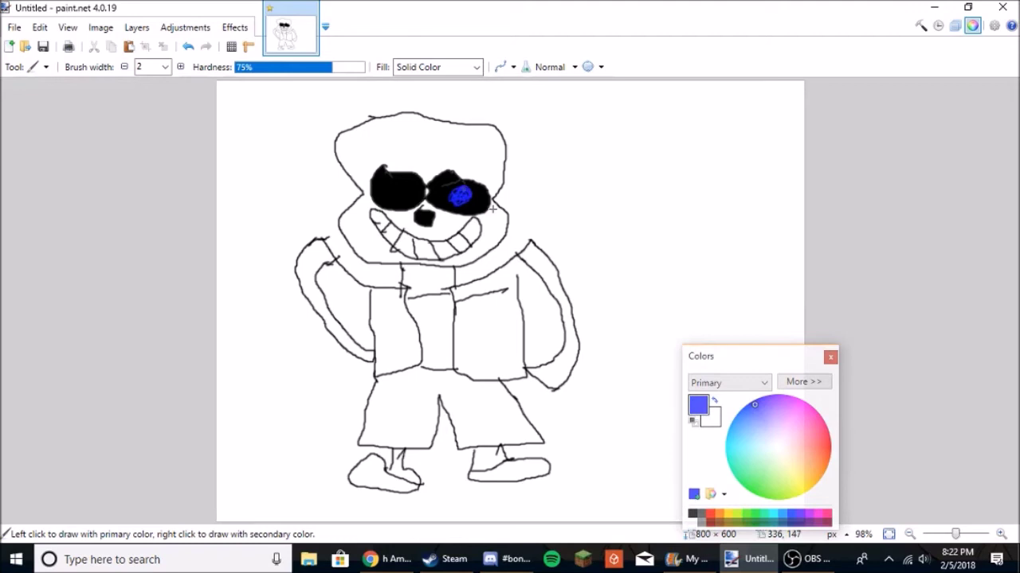
- Paint a white pupil inside the left eye and add a black dot at its centre
click(694, 522)
drag(404, 192, 402, 191)
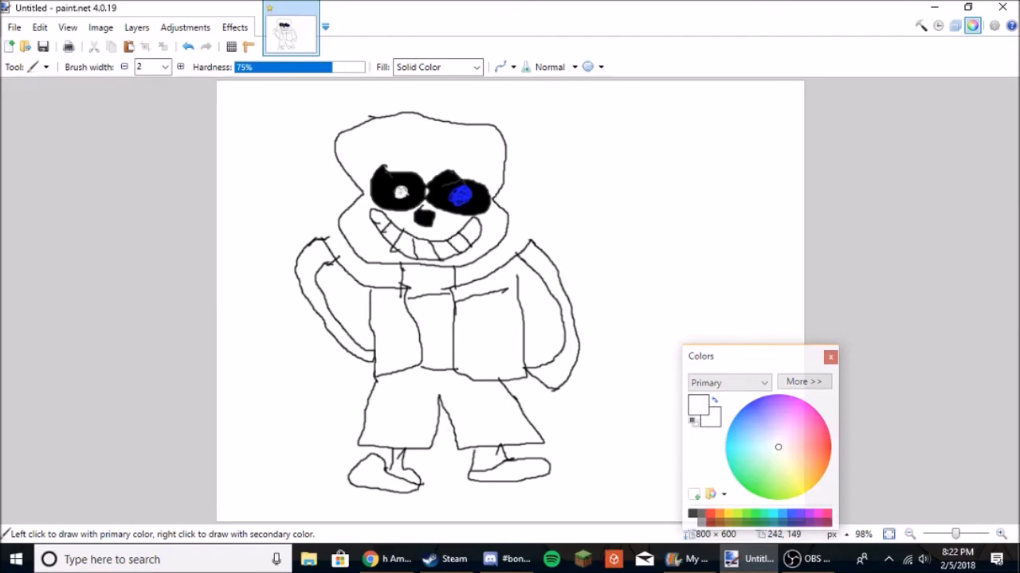
click(695, 516)
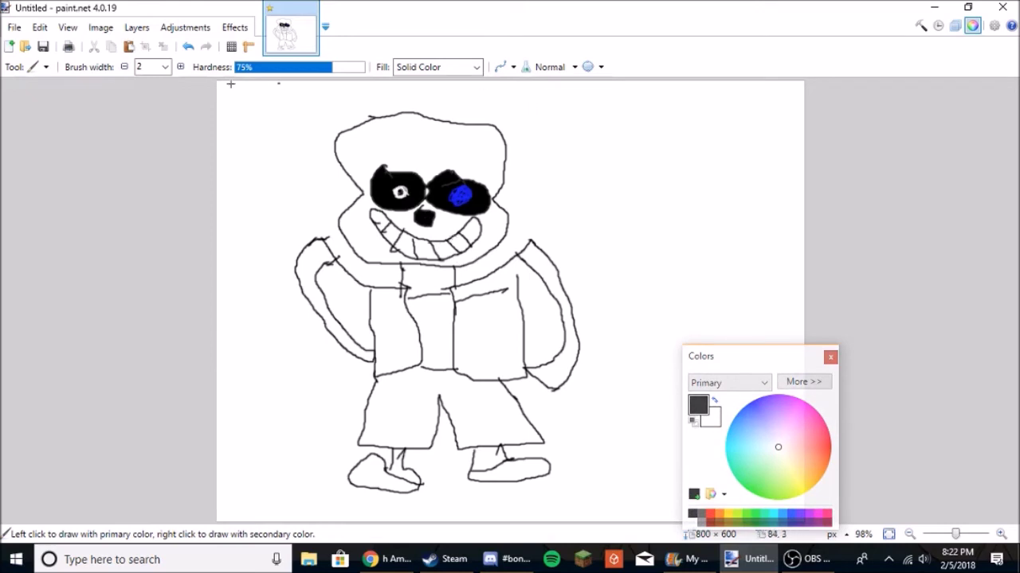
- Try to fill the shorts with black using the Paint Bucket, and undo the fill
click(45, 70)
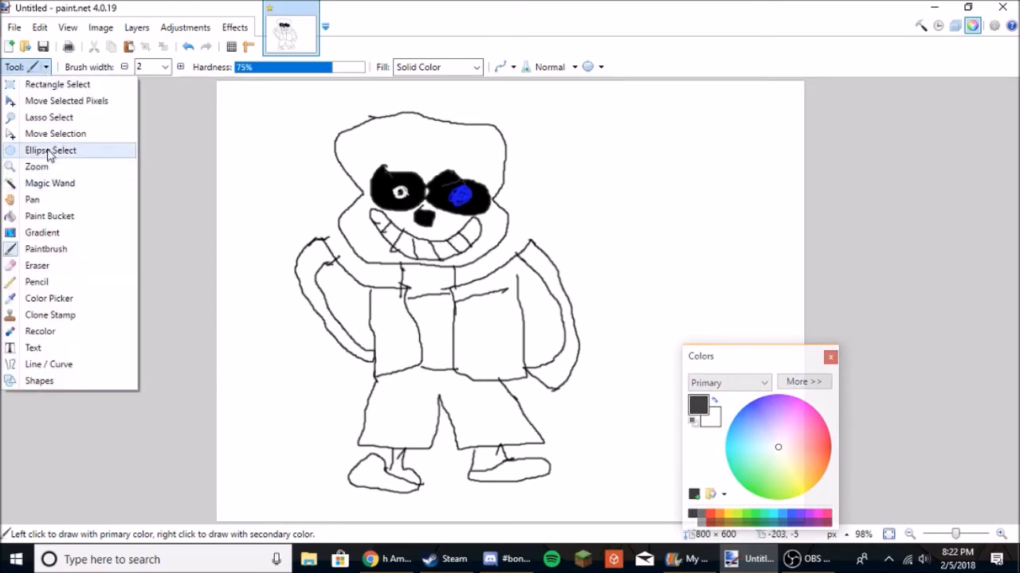
click(46, 248)
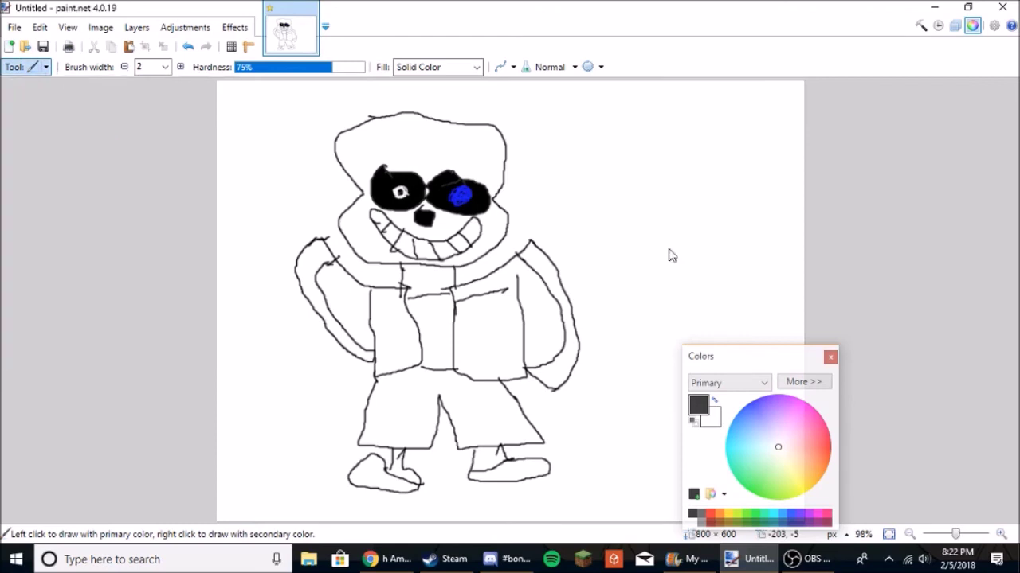
click(387, 421)
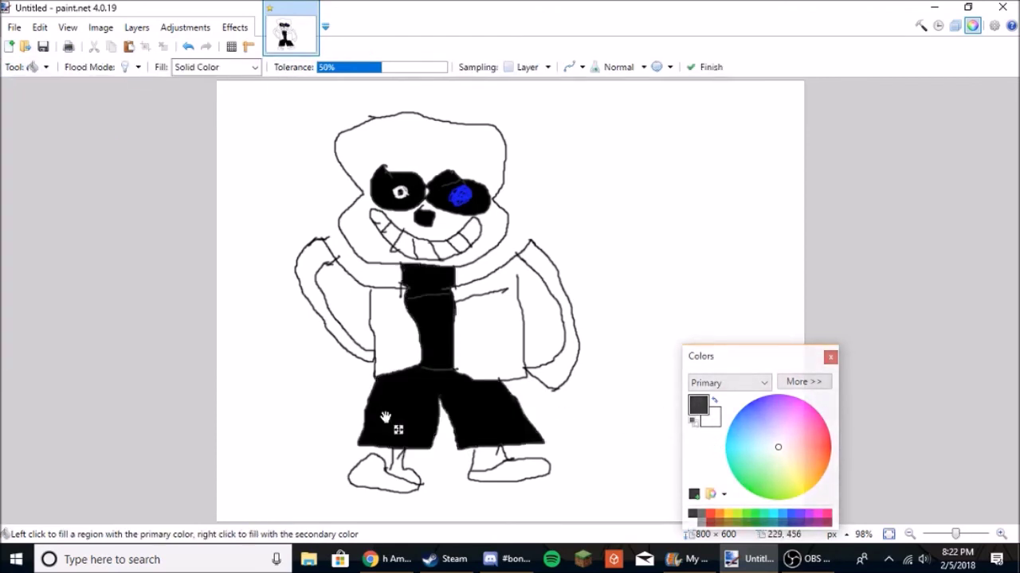
key(ctrl+z)
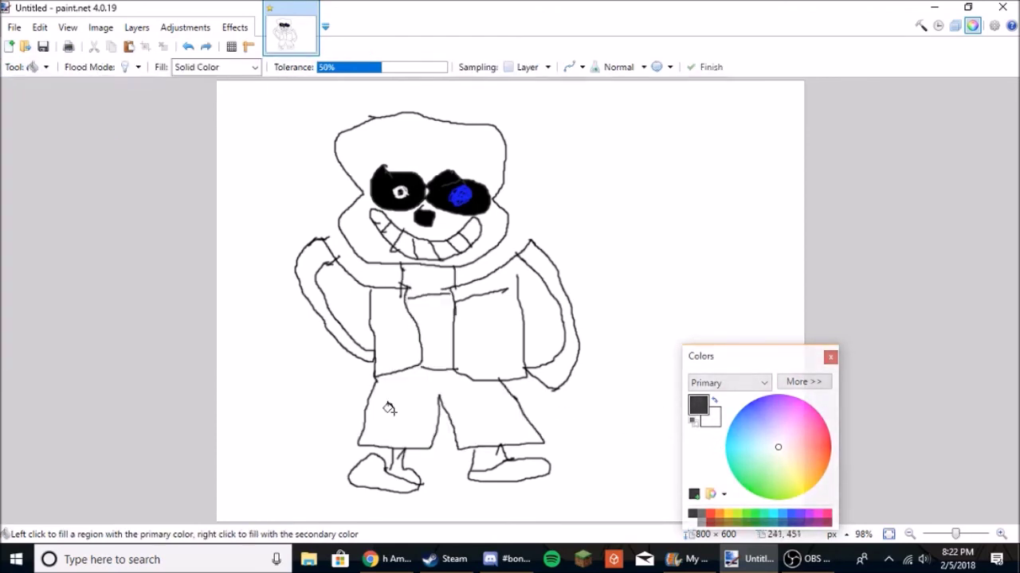
- Close the gap between the shirt and shorts with the Paintbrush, and fill the shorts with black using the Paint Bucket
click(45, 69)
click(74, 250)
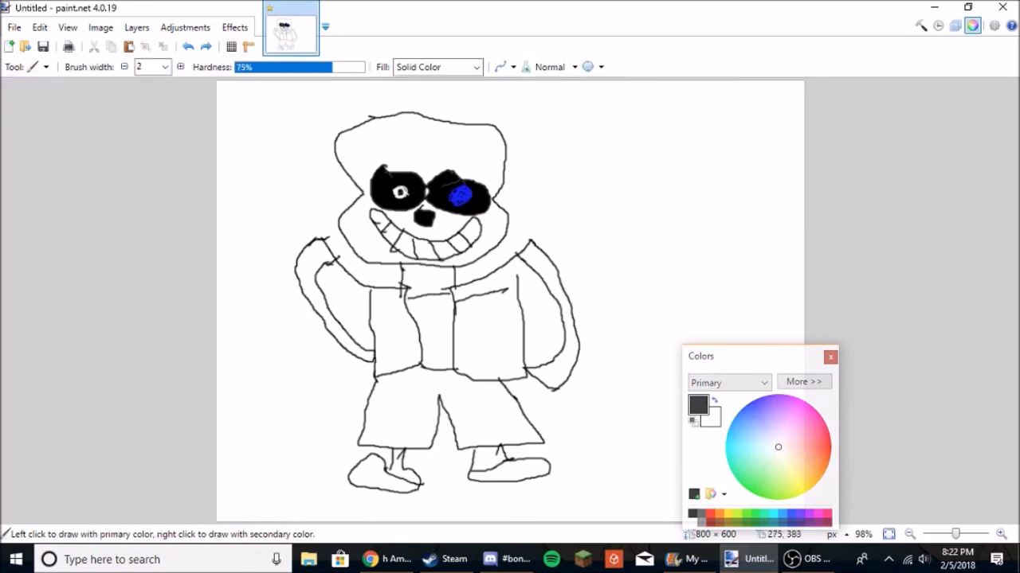
click(46, 67)
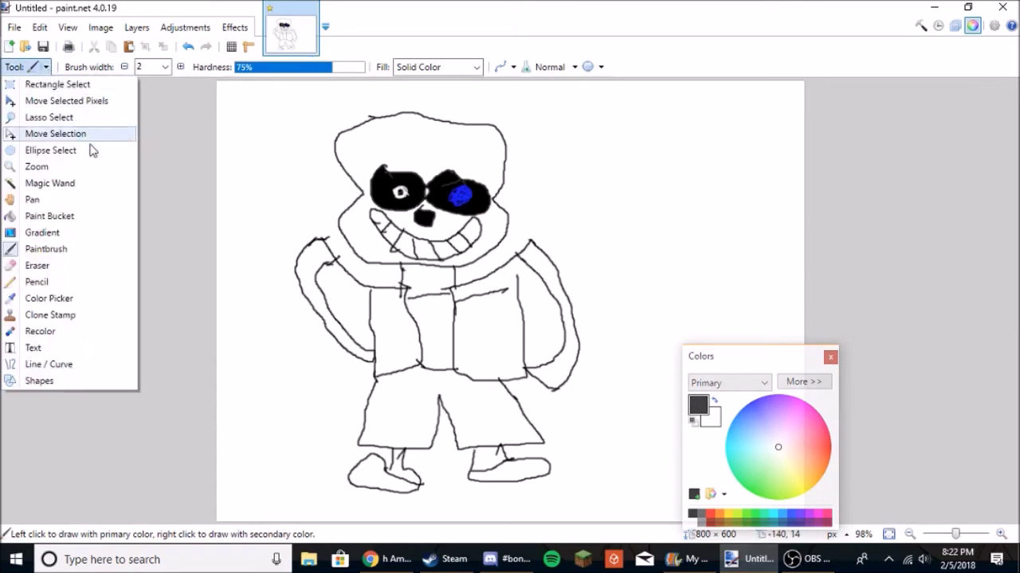
click(49, 215)
click(423, 404)
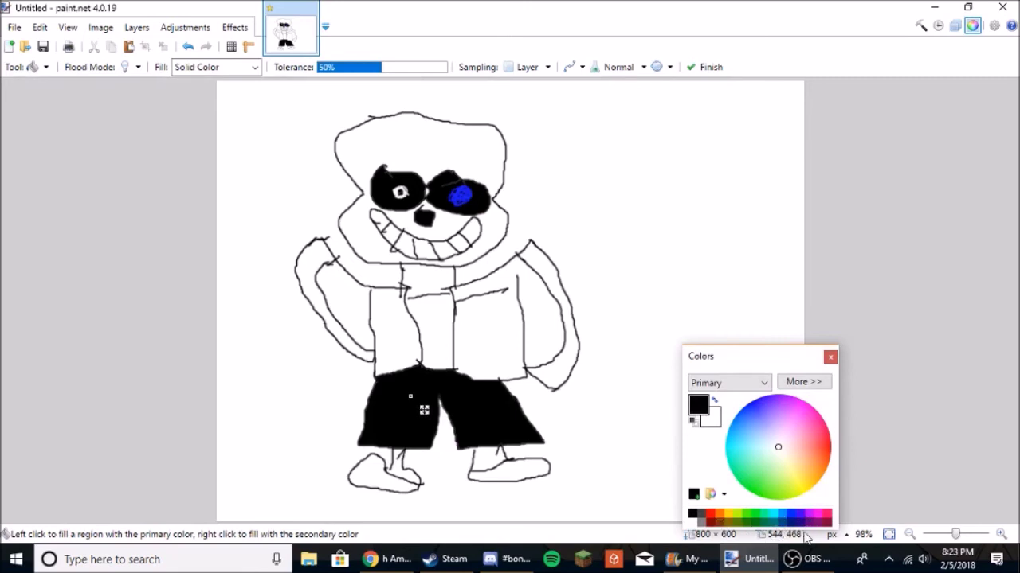
- Try to switch the colour to blue while the shorts fill is active, and undo the change
click(793, 517)
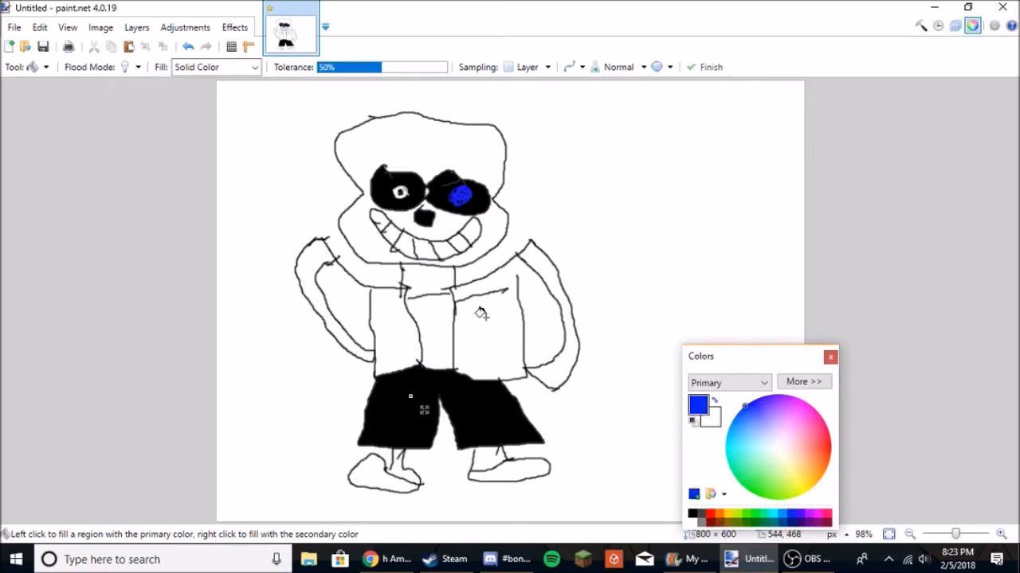
click(424, 410)
key(ctrl+z)
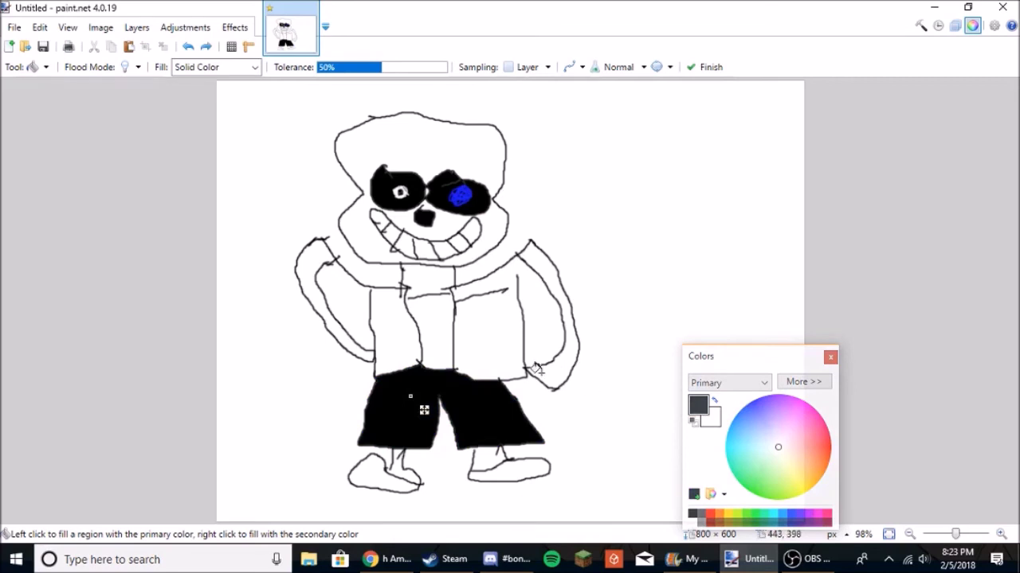
- Finalize the shorts fill by switching tools, and fill both jacket halves and both sleeves with violet-blue using the Paint Bucket
click(46, 68)
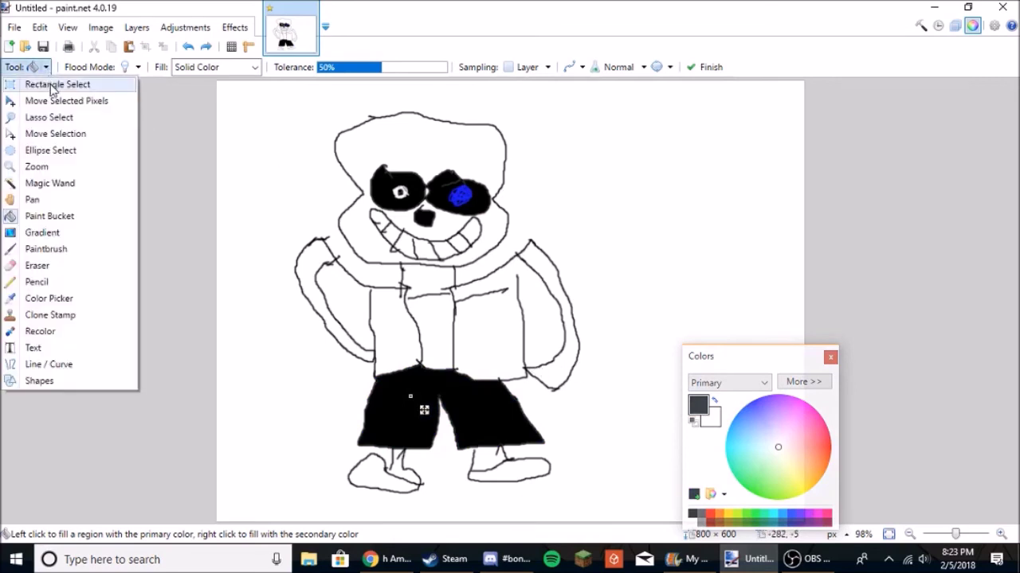
click(54, 84)
click(47, 67)
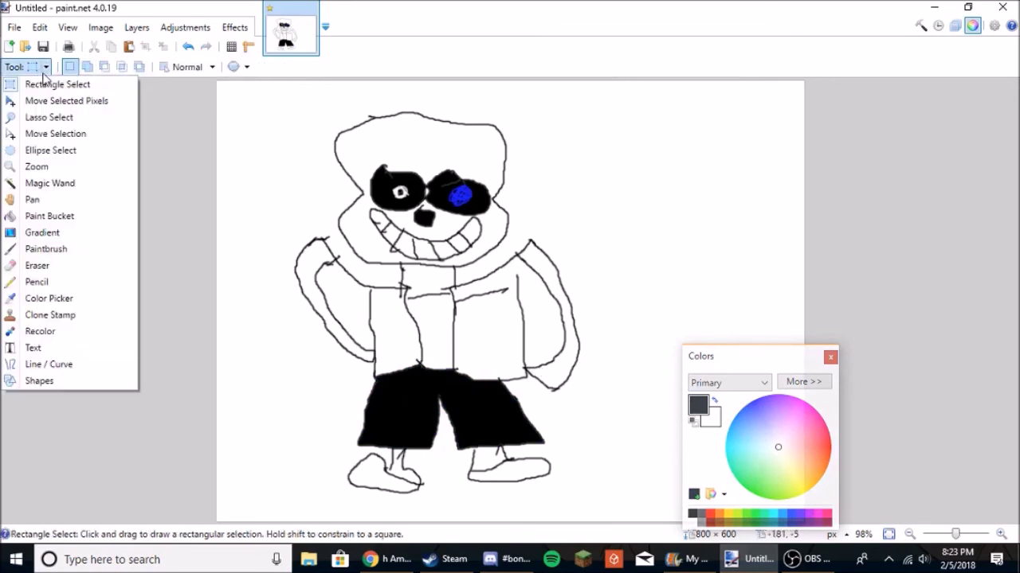
click(50, 216)
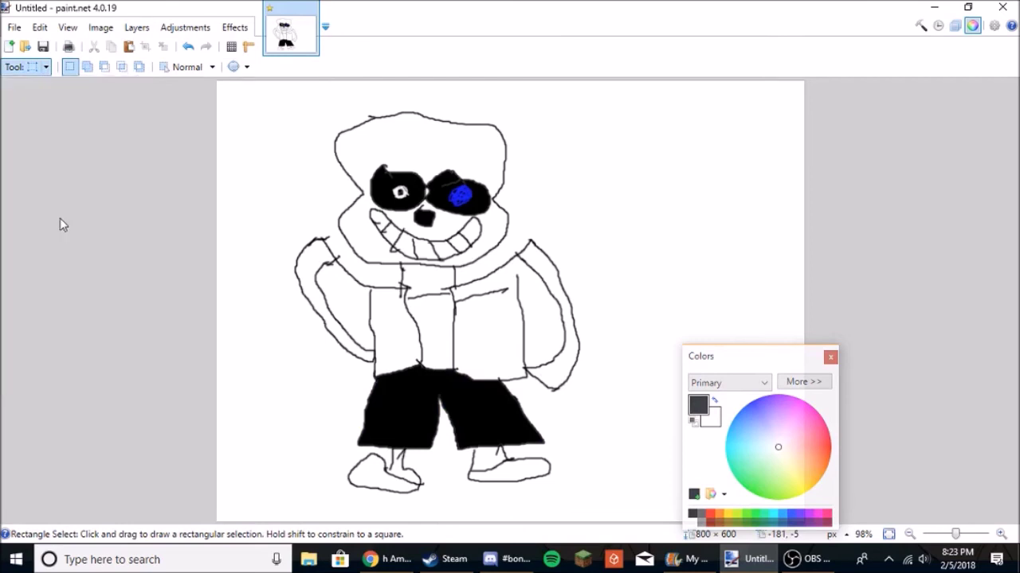
click(800, 519)
click(509, 356)
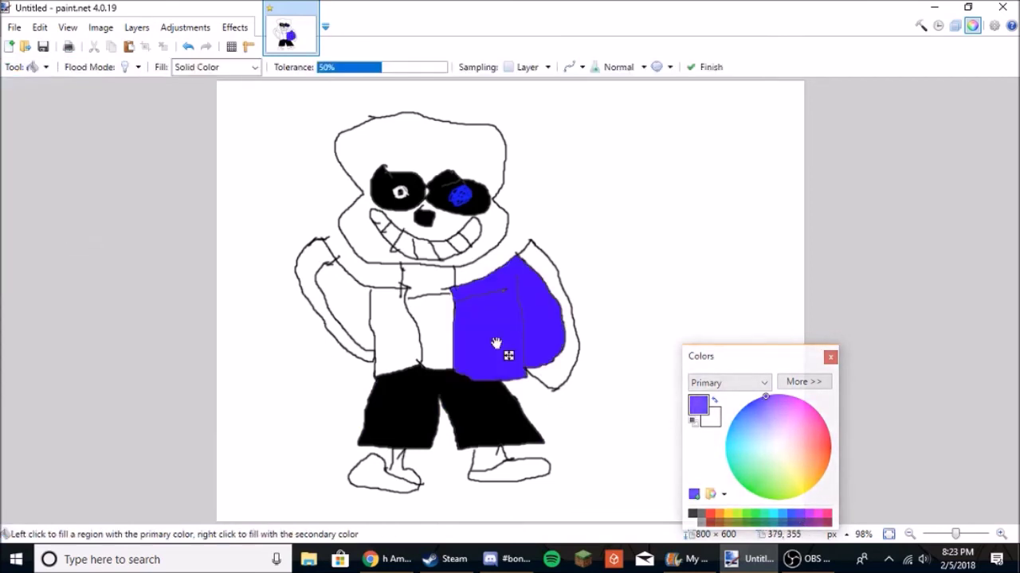
click(405, 359)
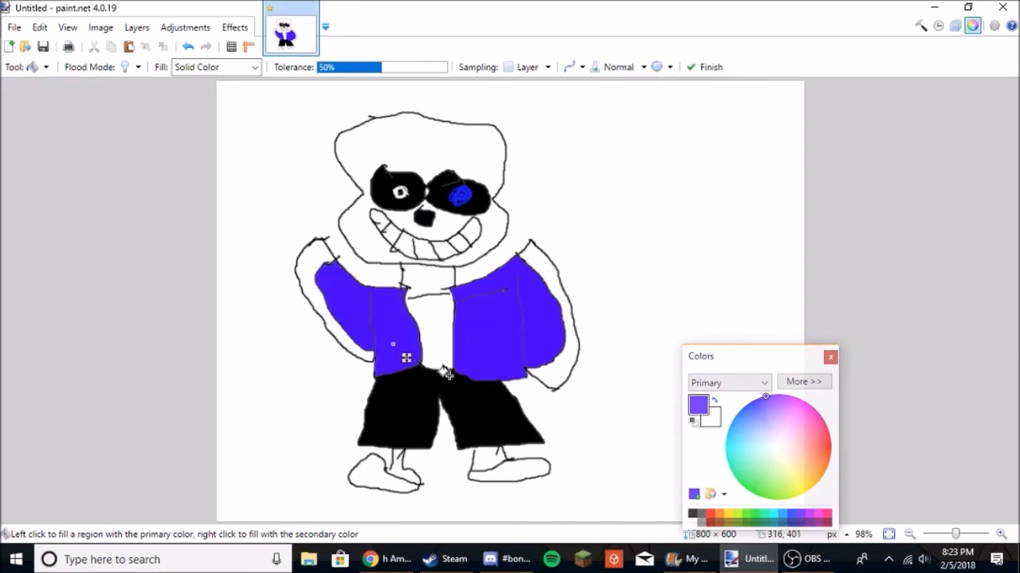
click(349, 344)
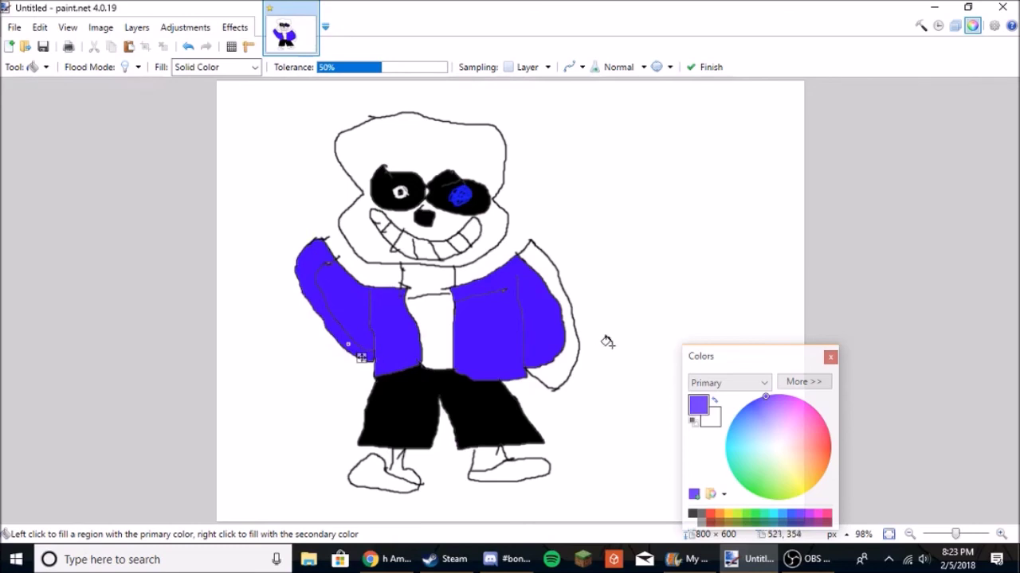
click(568, 360)
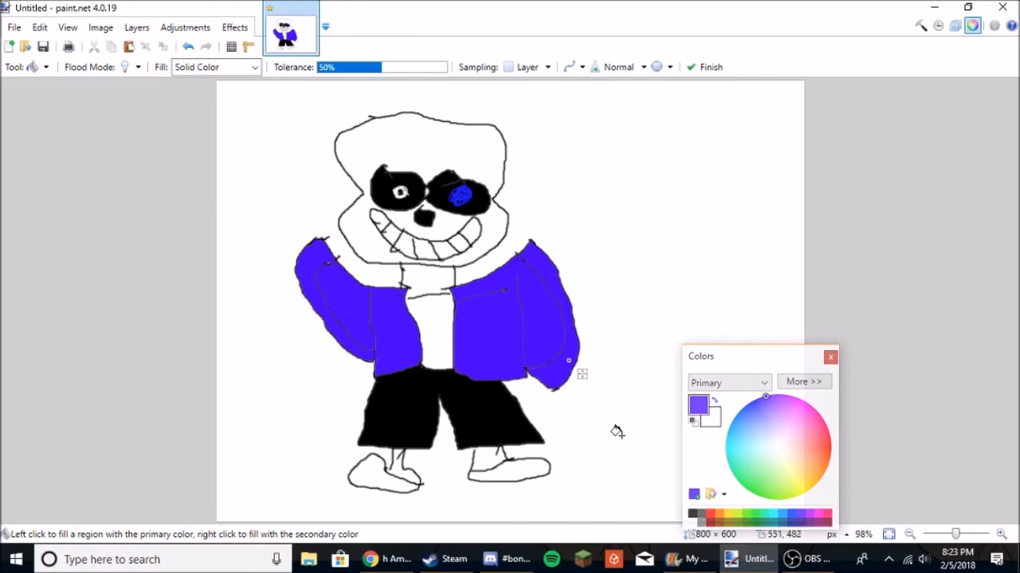
- Try to switch the colour to pink while the sleeve fill is active, and restore the violet-blue
click(792, 523)
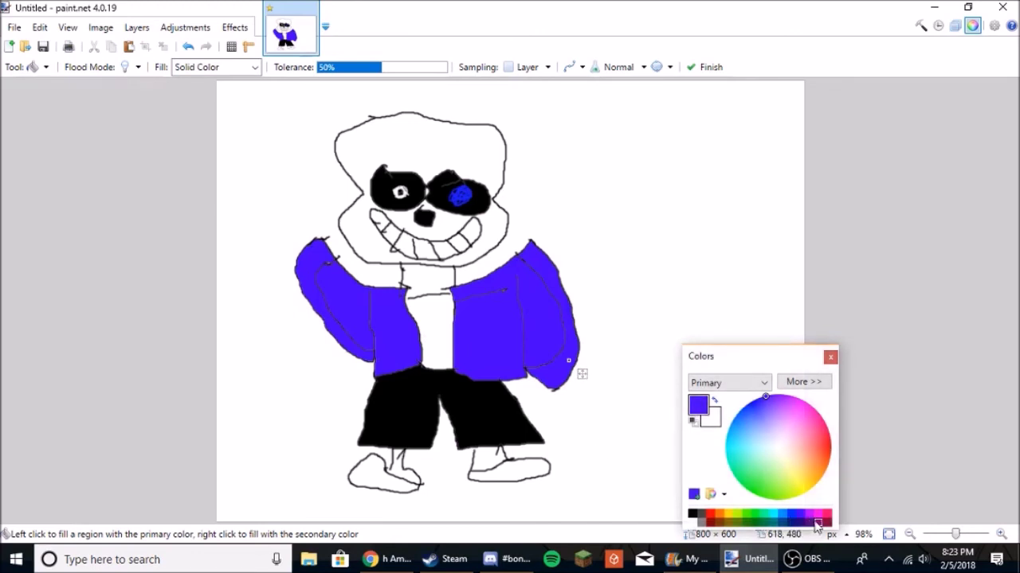
click(823, 516)
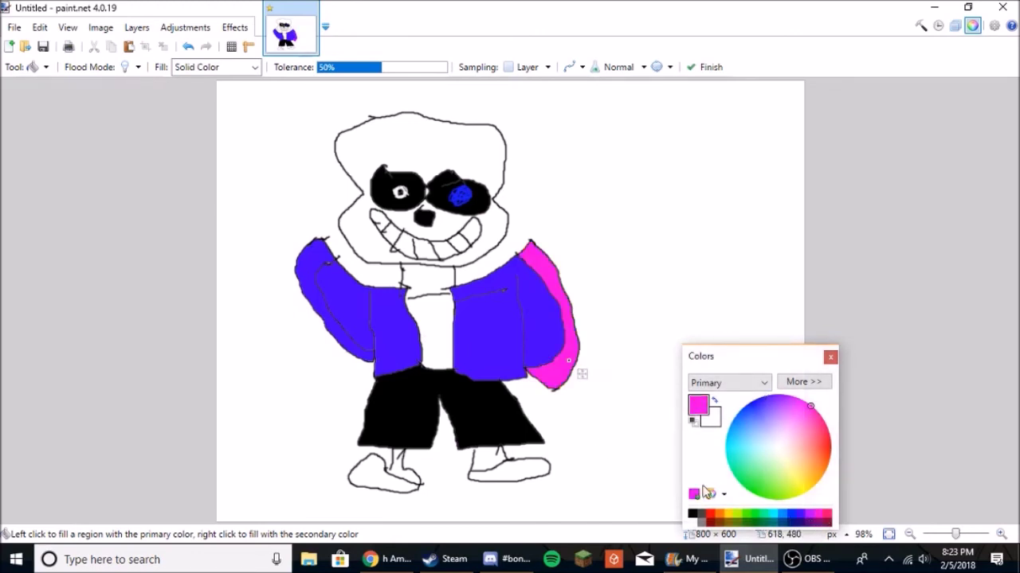
click(696, 493)
- Finalize the sleeve fill by switching tools, and fill both shoes with pink using the Paint Bucket
click(45, 67)
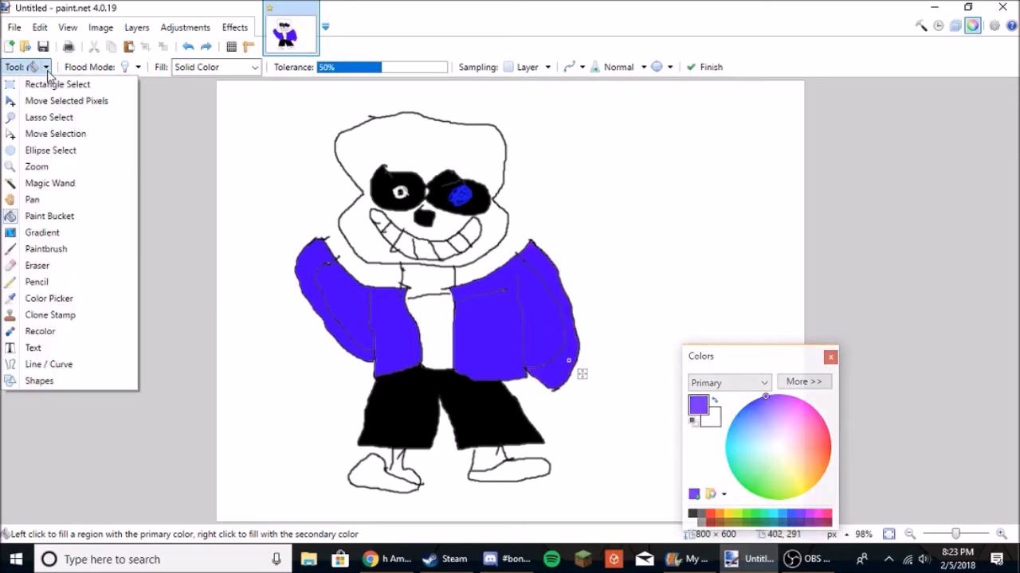
click(53, 83)
click(46, 67)
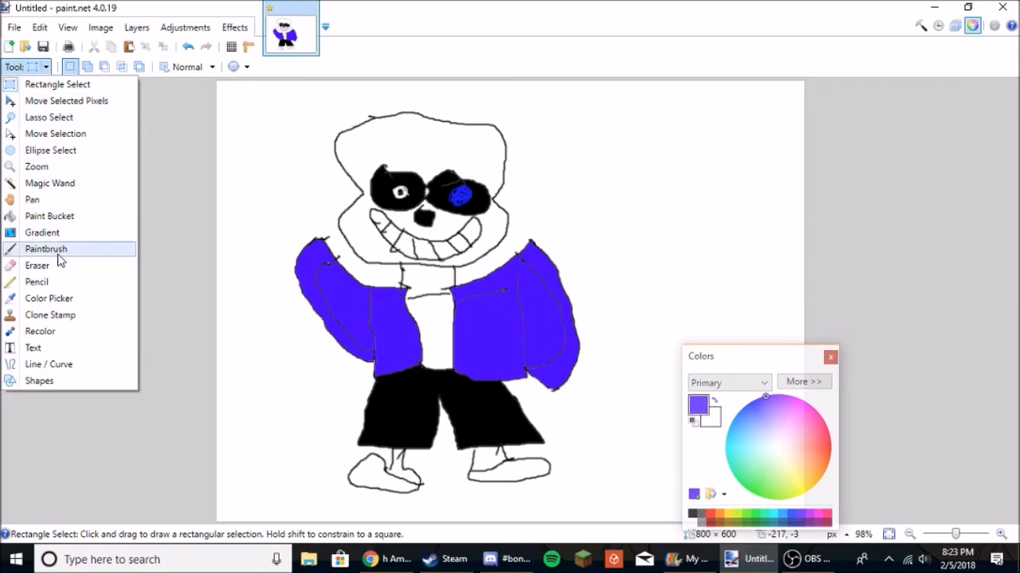
click(60, 250)
click(798, 516)
click(808, 519)
click(820, 516)
click(45, 67)
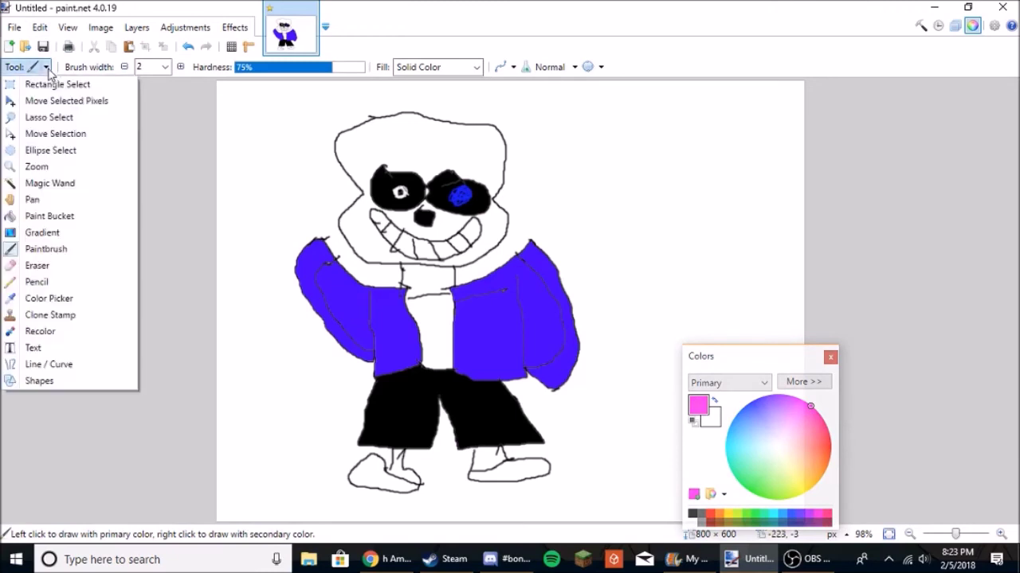
click(76, 220)
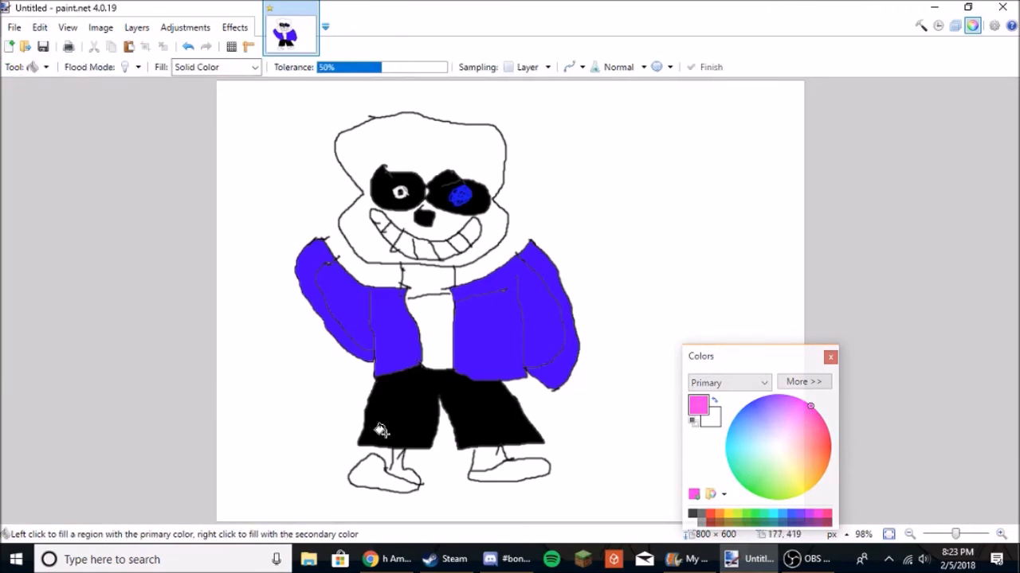
click(376, 470)
click(525, 467)
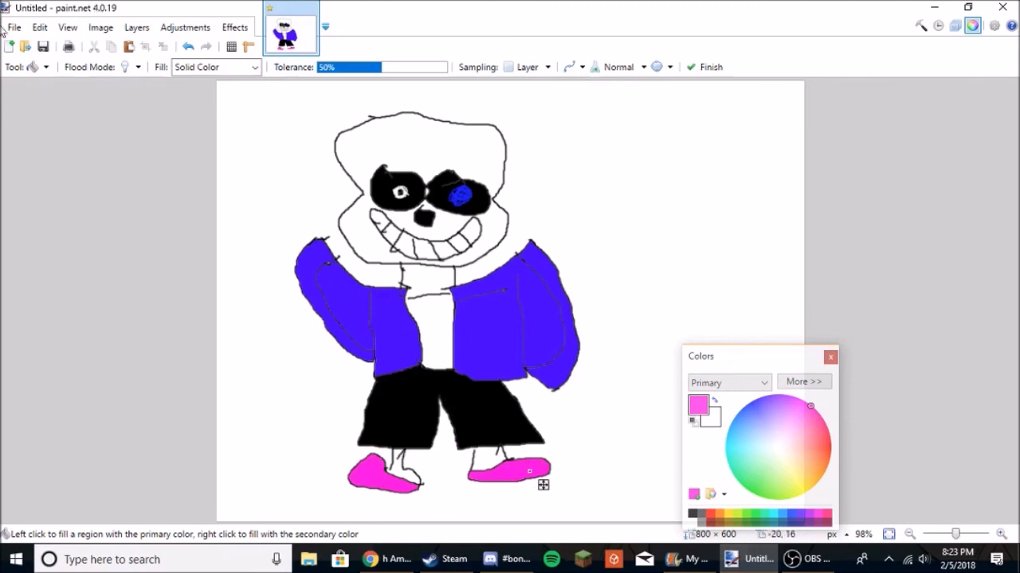
- Handwrite "Thanks for Watching!" in pink with the Paintbrush, in the blank area beside the head
click(41, 70)
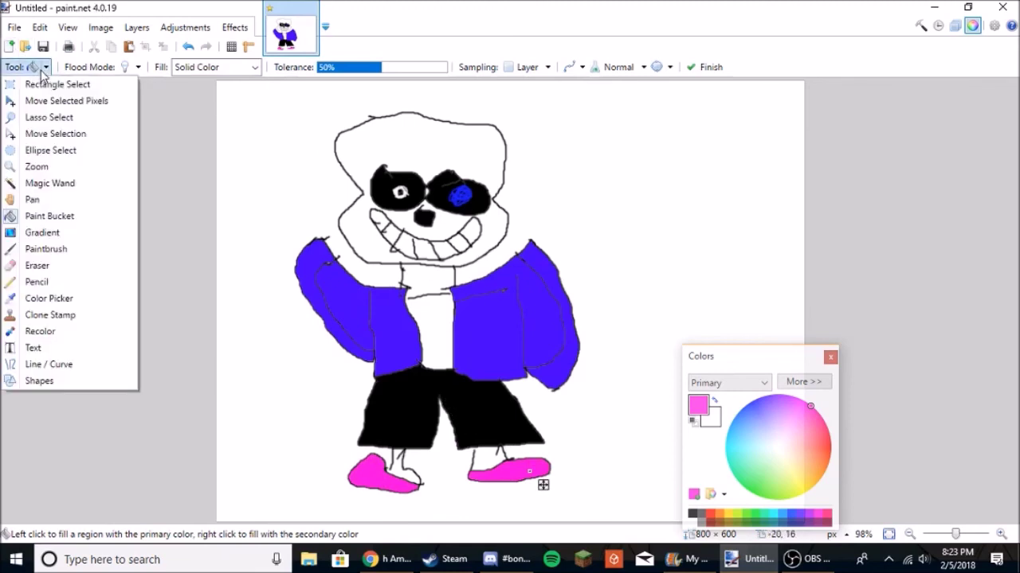
click(49, 252)
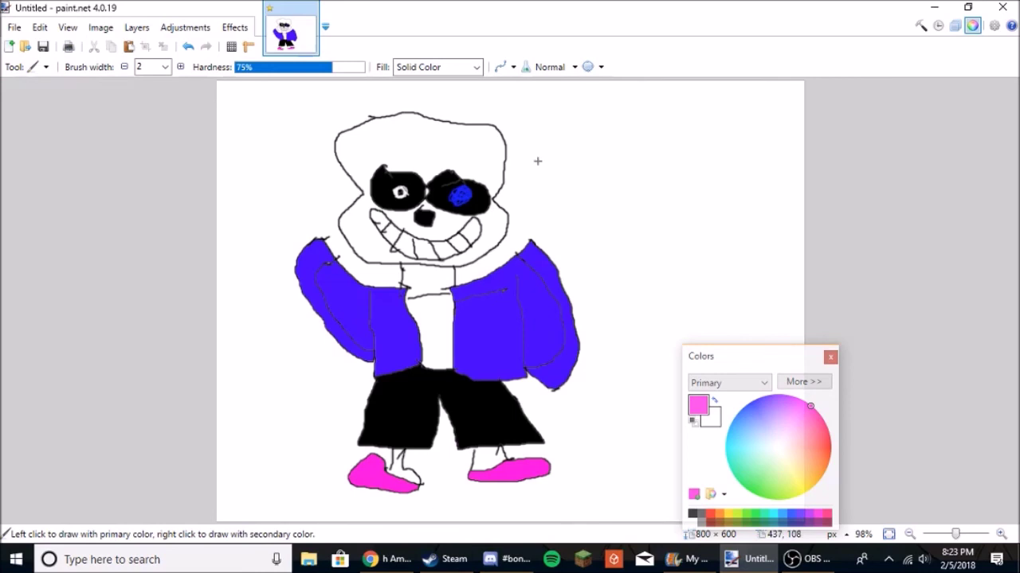
click(530, 124)
mouse_move(523, 113)
mouse_down()
mouse_move(559, 115)
mouse_move(538, 140)
mouse_move(563, 123)
mouse_move(568, 149)
mouse_move(617, 128)
mouse_move(620, 146)
mouse_move(629, 126)
mouse_move(634, 145)
mouse_move(646, 126)
mouse_move(678, 144)
mouse_up()
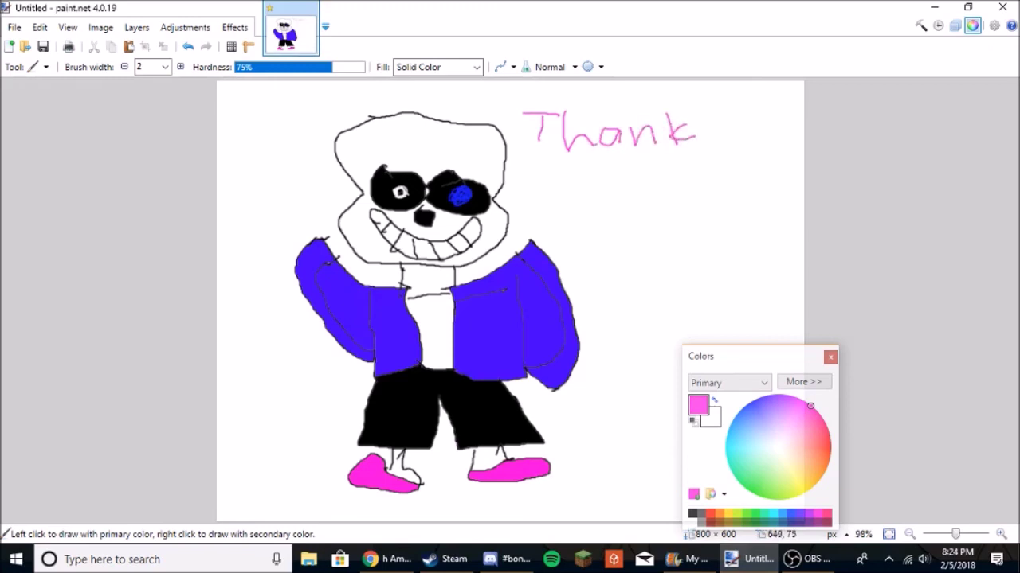
mouse_move(556, 211)
mouse_down()
mouse_move(557, 183)
mouse_move(577, 150)
mouse_move(575, 171)
mouse_move(597, 179)
mouse_up()
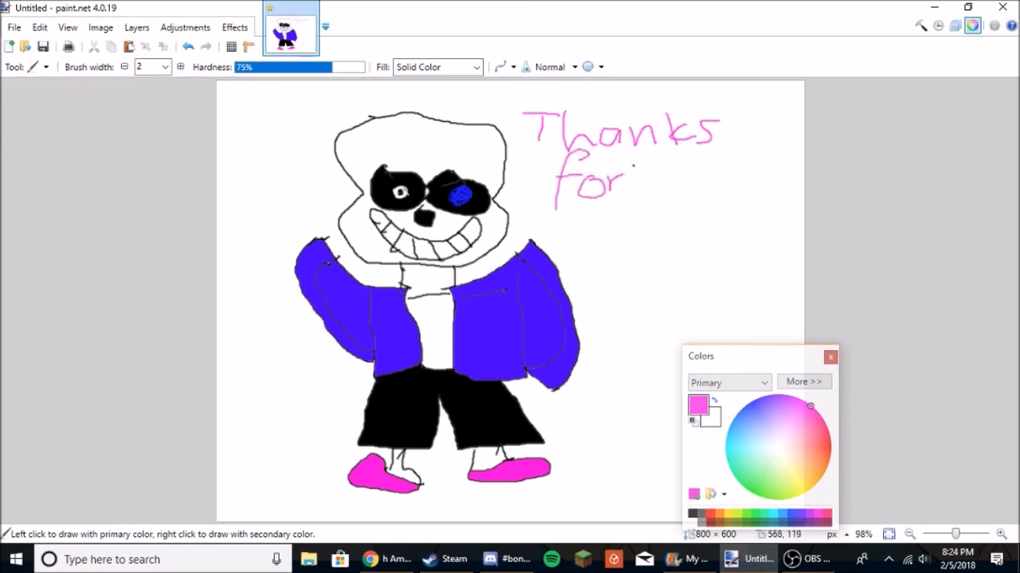
mouse_move(633, 166)
mouse_down()
mouse_move(679, 169)
mouse_move(706, 187)
mouse_move(757, 165)
mouse_move(761, 189)
mouse_move(770, 161)
mouse_move(771, 191)
mouse_move(783, 165)
mouse_move(784, 187)
mouse_move(797, 166)
mouse_move(783, 199)
mouse_up()
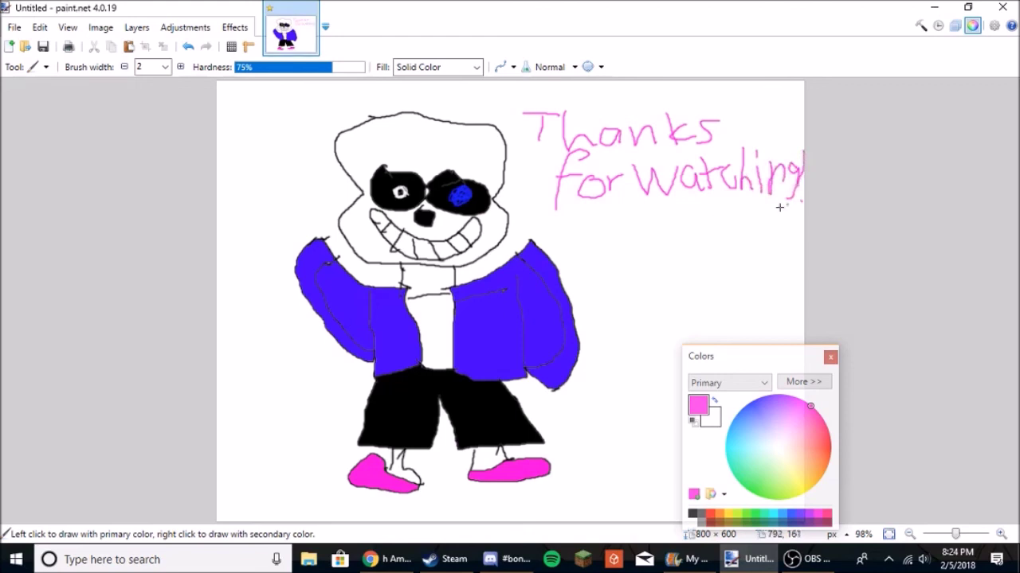
- Handwrite "Rate in Comments" in pink below the thank-you message, and close the Colors window
mouse_move(597, 256)
mouse_down()
mouse_move(596, 285)
mouse_move(602, 259)
mouse_move(614, 261)
mouse_move(599, 276)
mouse_move(627, 292)
mouse_up()
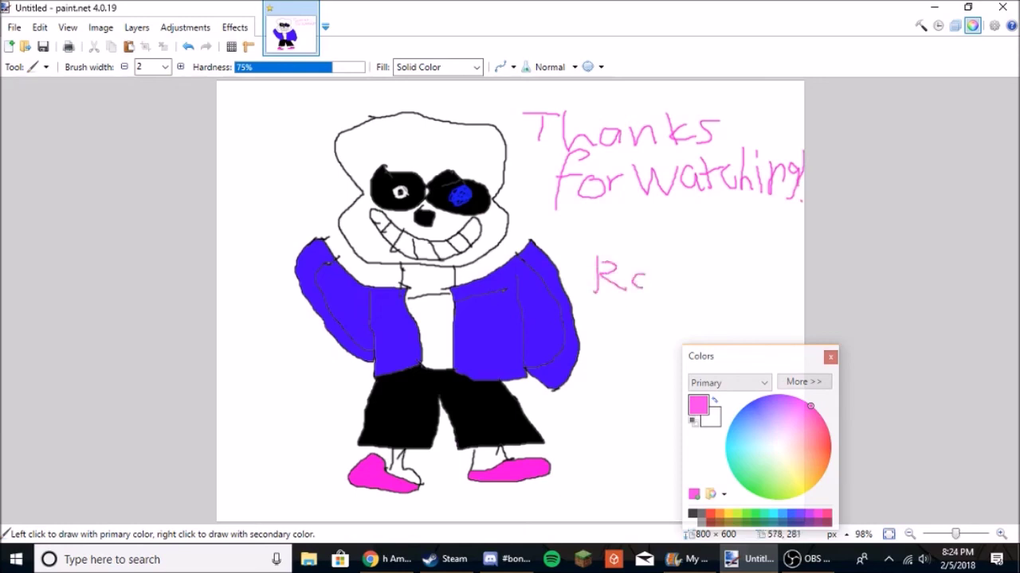
mouse_move(673, 248)
mouse_down()
mouse_move(671, 284)
mouse_move(705, 269)
mouse_move(713, 279)
mouse_up()
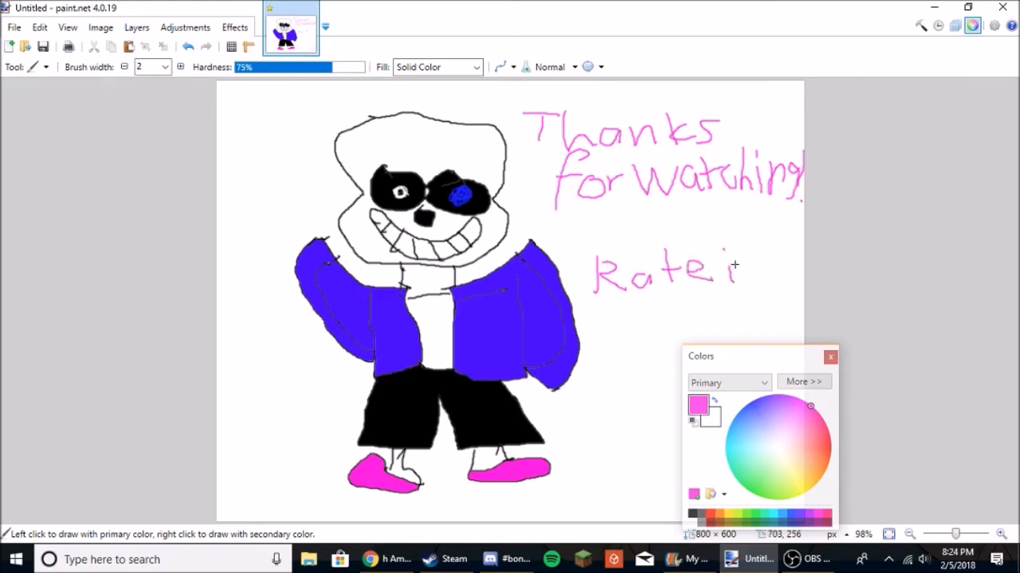
drag(734, 267, 775, 285)
drag(629, 319, 618, 355)
mouse_move(642, 338)
mouse_down()
mouse_move(682, 347)
mouse_move(706, 337)
mouse_up()
click(830, 357)
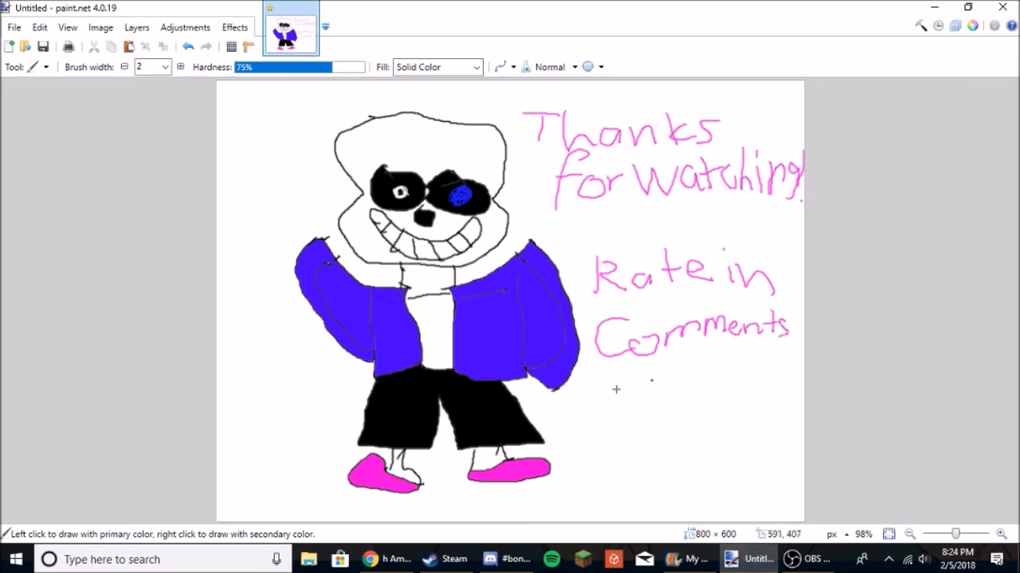
- Handwrite "(be nice or I'll delete it)" in pink below the request for comments
mouse_move(603, 382)
mouse_down()
mouse_move(599, 443)
mouse_move(618, 404)
mouse_move(626, 435)
mouse_up()
mouse_move(645, 422)
mouse_down()
mouse_move(668, 413)
mouse_move(669, 429)
mouse_move(705, 416)
mouse_up()
click(683, 412)
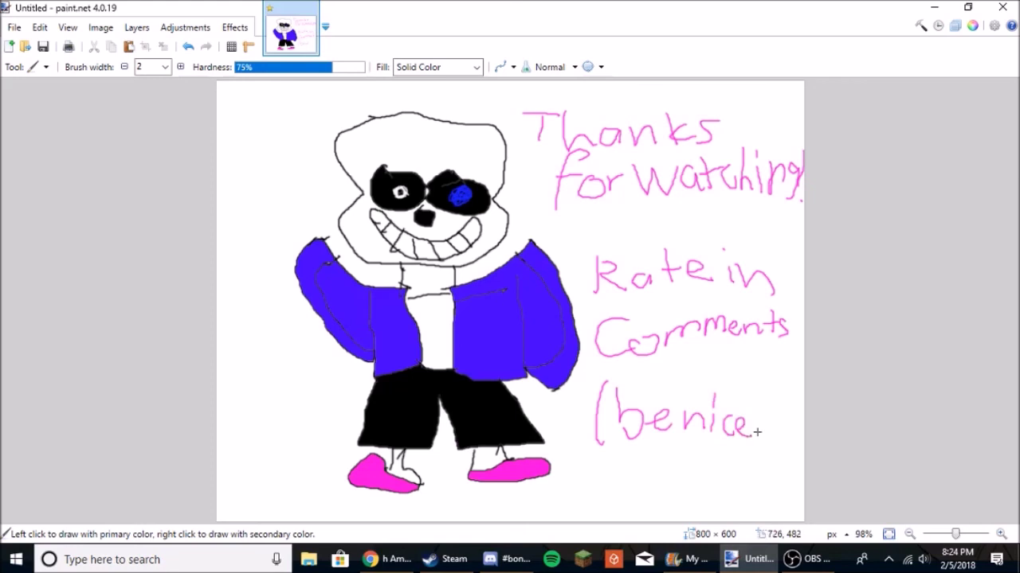
drag(771, 417, 802, 415)
mouse_move(607, 469)
mouse_down()
mouse_move(626, 490)
mouse_move(650, 490)
mouse_move(664, 456)
mouse_move(671, 484)
mouse_move(676, 465)
mouse_move(710, 481)
mouse_move(715, 454)
mouse_move(723, 479)
mouse_move(783, 470)
mouse_up()
click(786, 475)
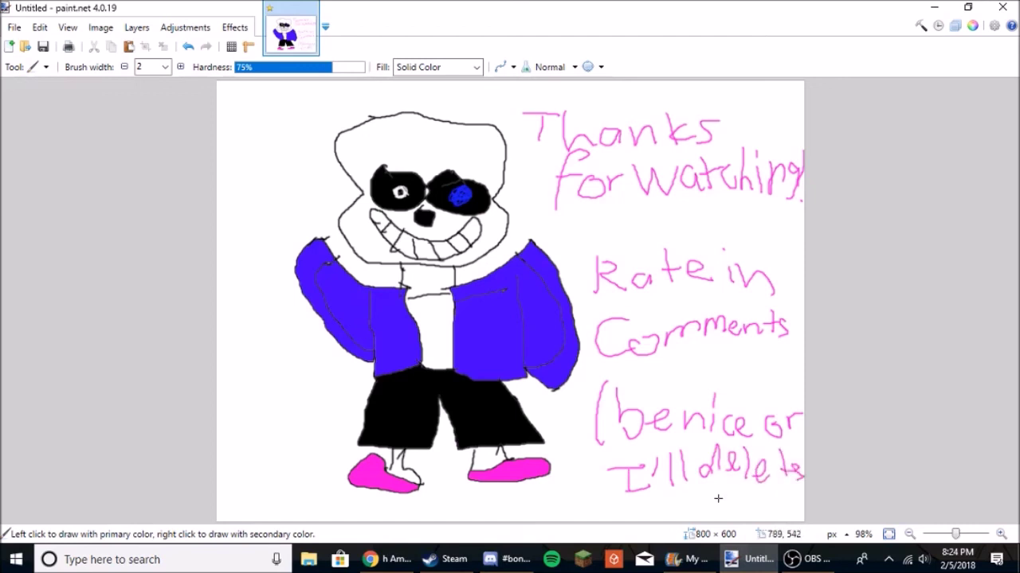
mouse_move(701, 489)
mouse_down()
mouse_move(698, 517)
mouse_move(715, 499)
mouse_up()
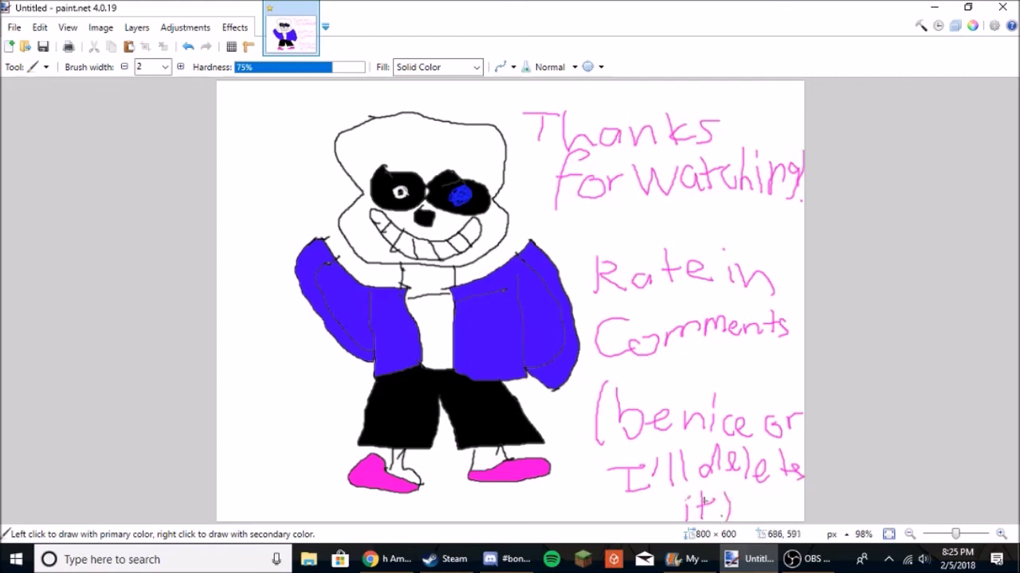